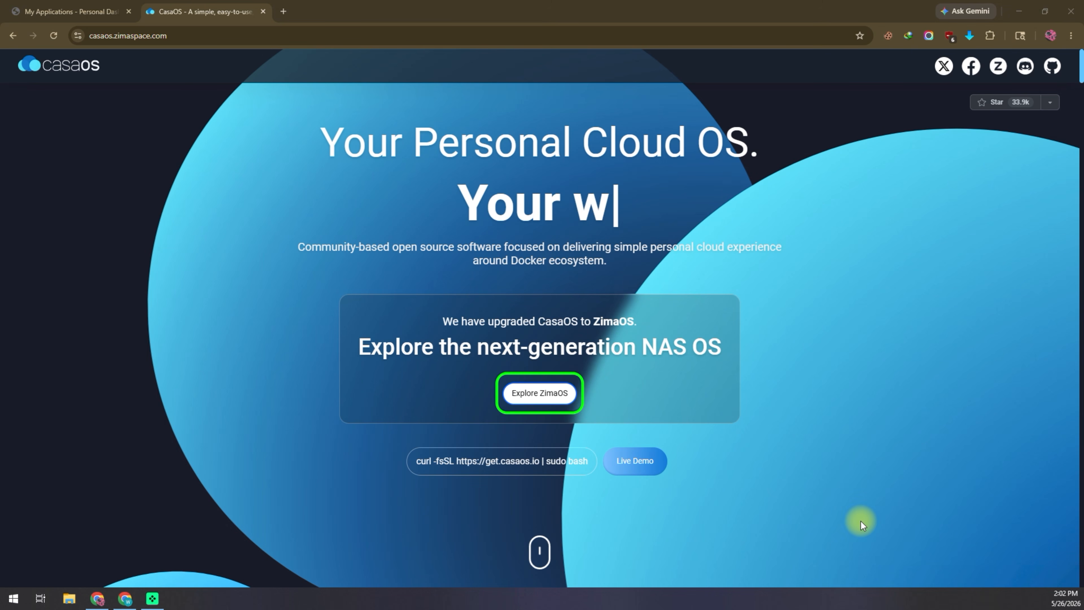
# Step: Go from the CasaOS website to the ZimaOS overview, then open the Download ZimaOS page
pyautogui.click(554, 396)
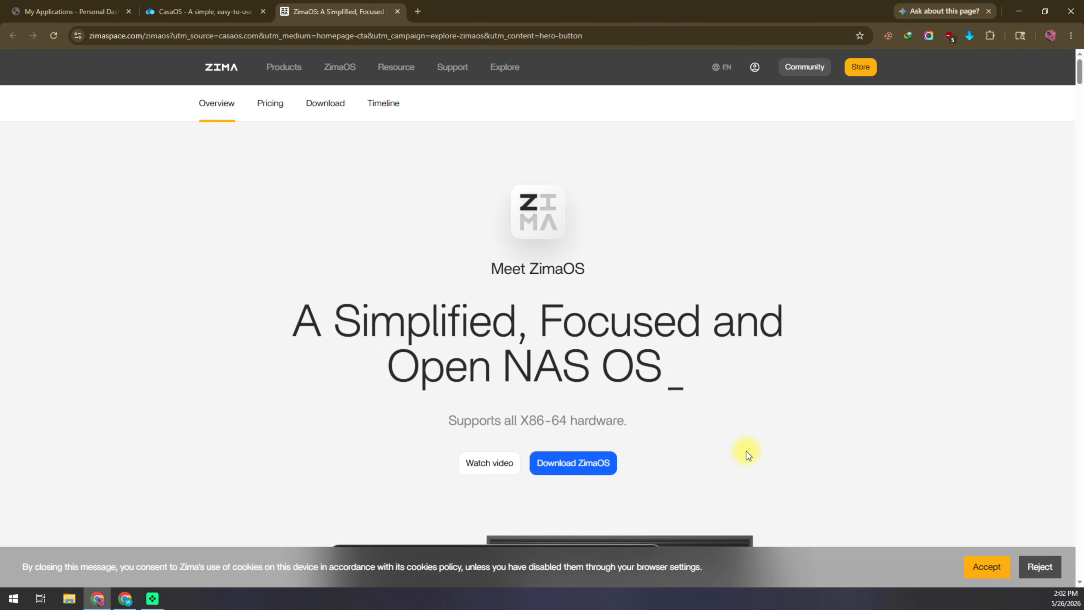
pyautogui.scroll(-3, 747, 444)
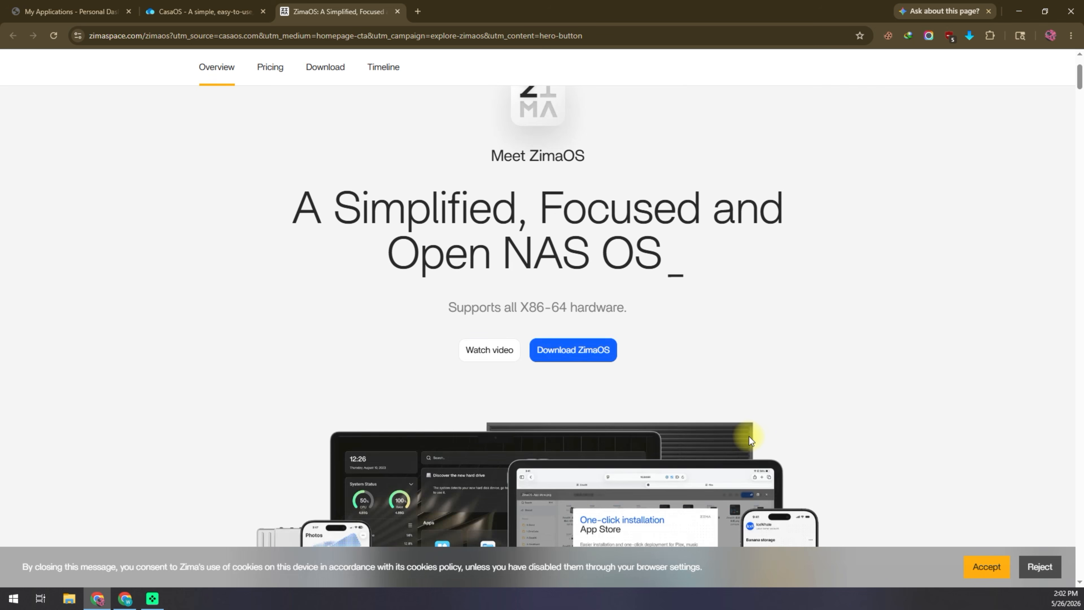
pyautogui.click(571, 349)
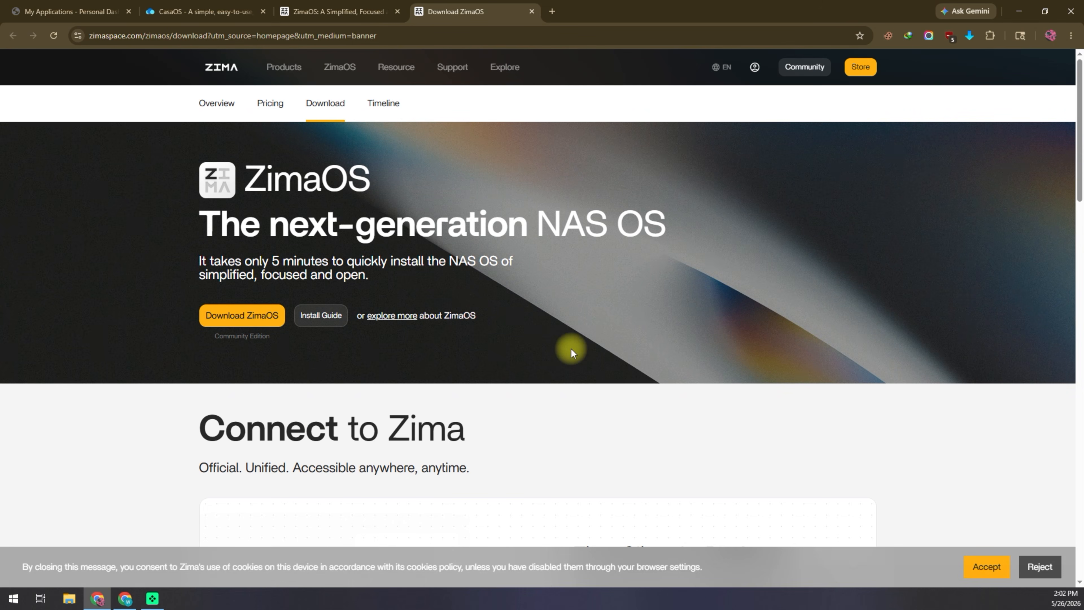
pyautogui.click(254, 315)
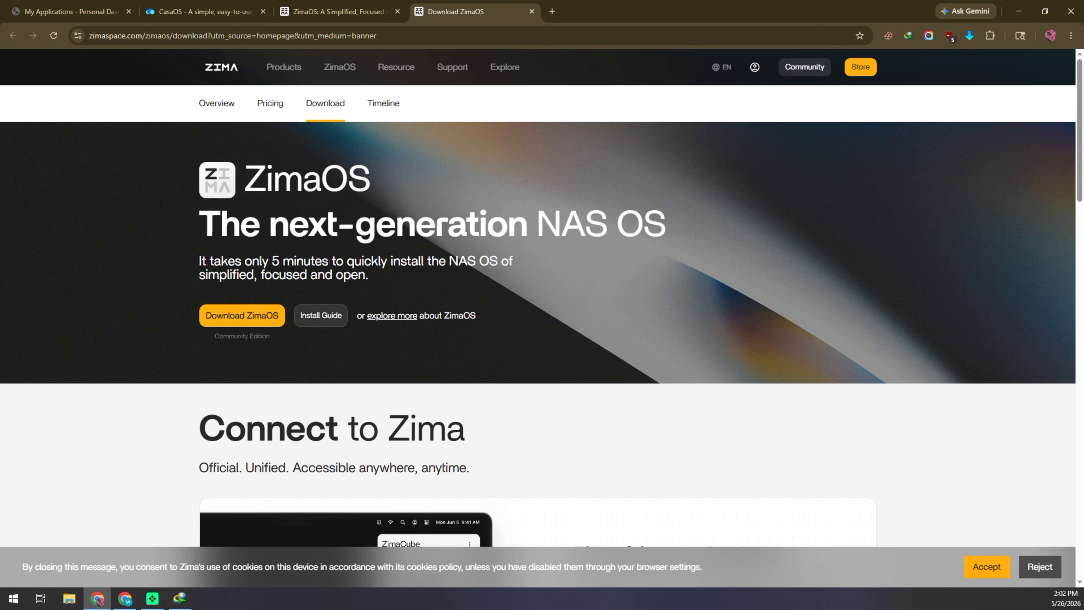
pyautogui.moveTo(0, 259); pyautogui.dragTo(609, 358)
pyautogui.click(623, 400)
pyautogui.click(606, 398)
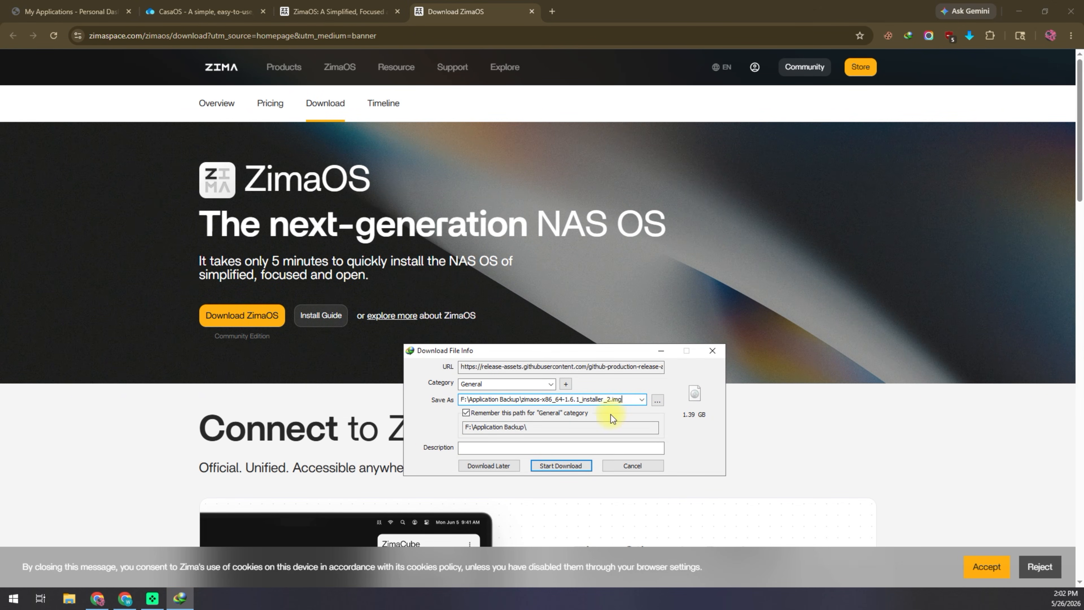
pyautogui.click(630, 465)
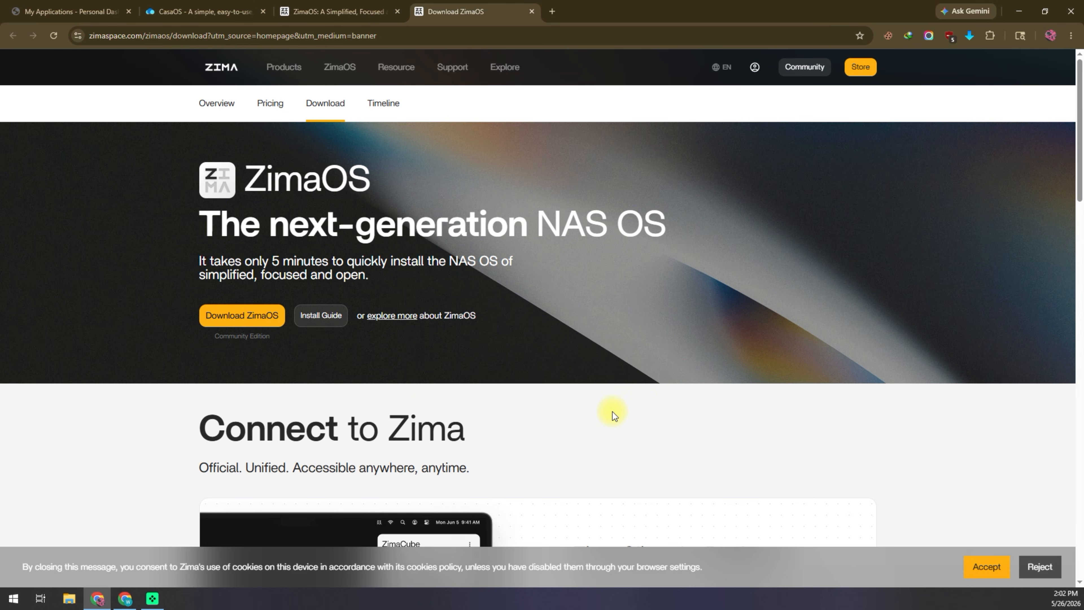
pyautogui.scroll(-5, 612, 412)
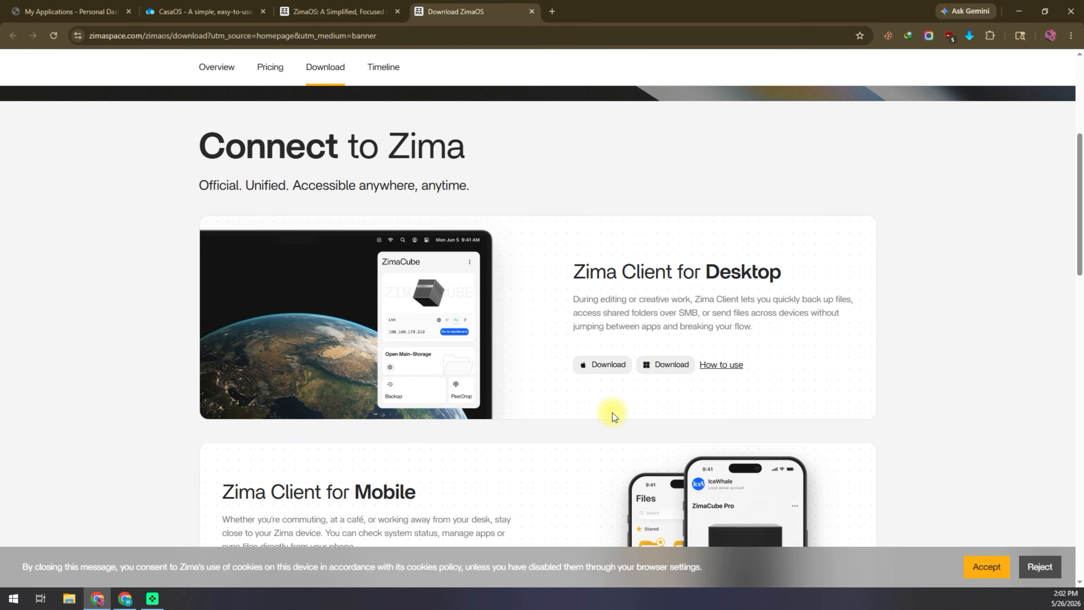
pyautogui.scroll(5, 612, 412)
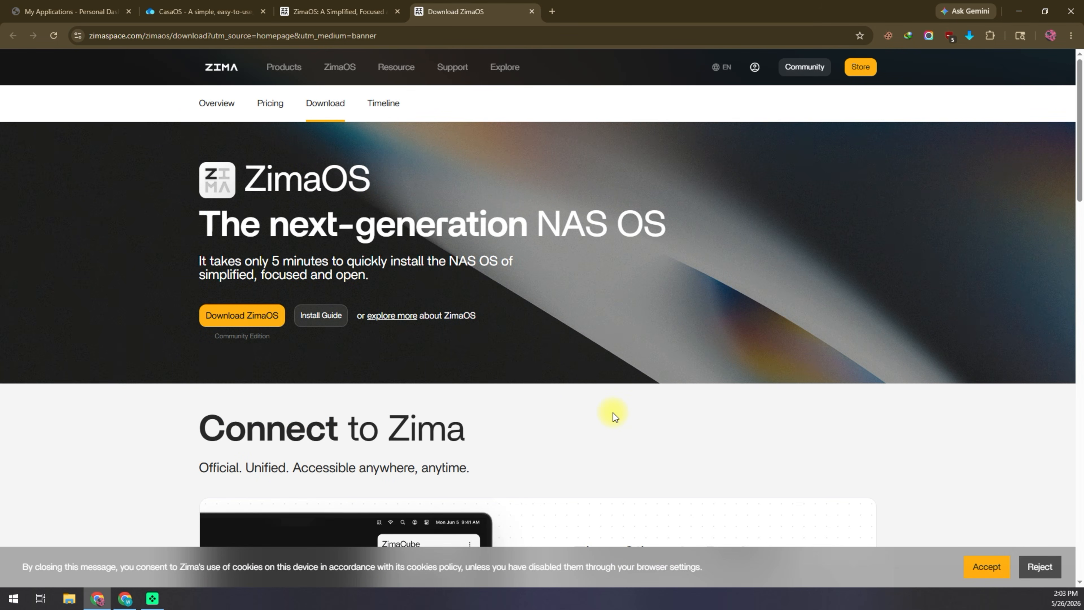
pyautogui.click(553, 12)
# Step: In a new tab, Google 'zima os iso download' and open the IceWhaleTech/ZimaOS GitHub result
pyautogui.click(580, 32)
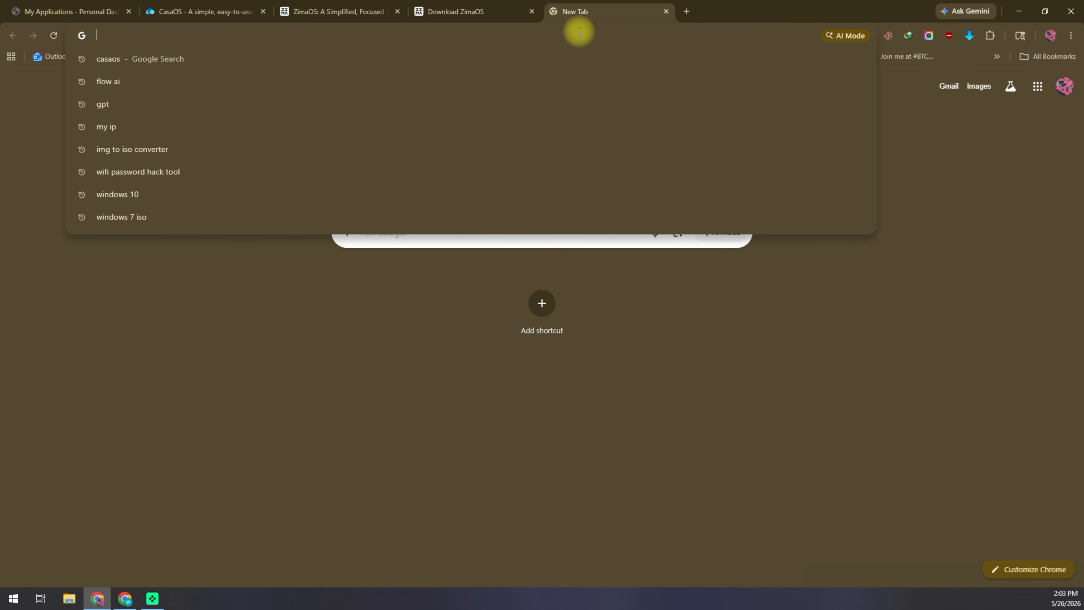
pyautogui.write('zim')
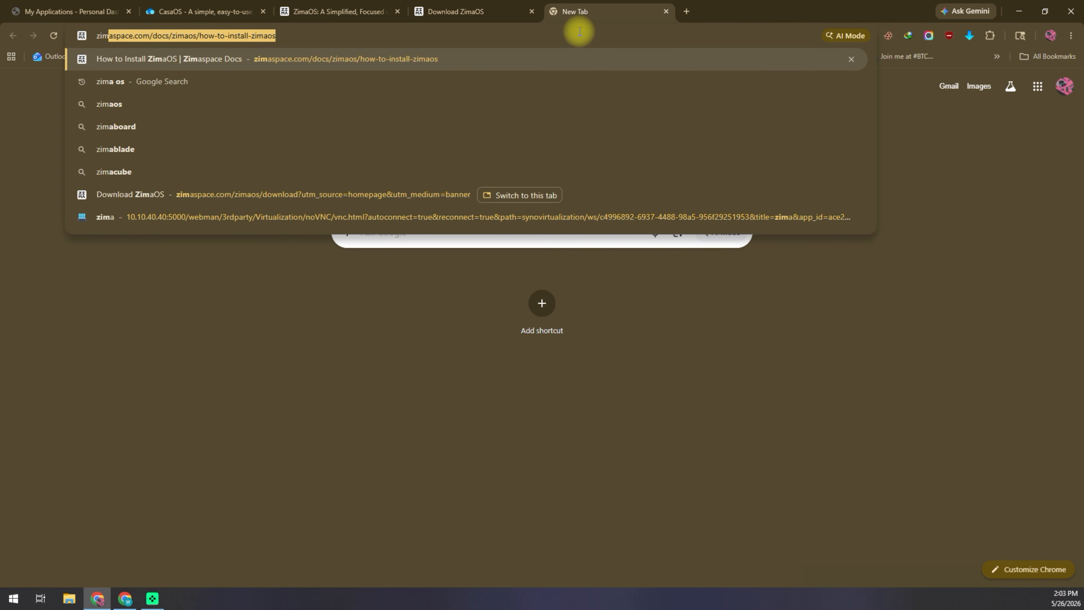
pyautogui.write('a os iso')
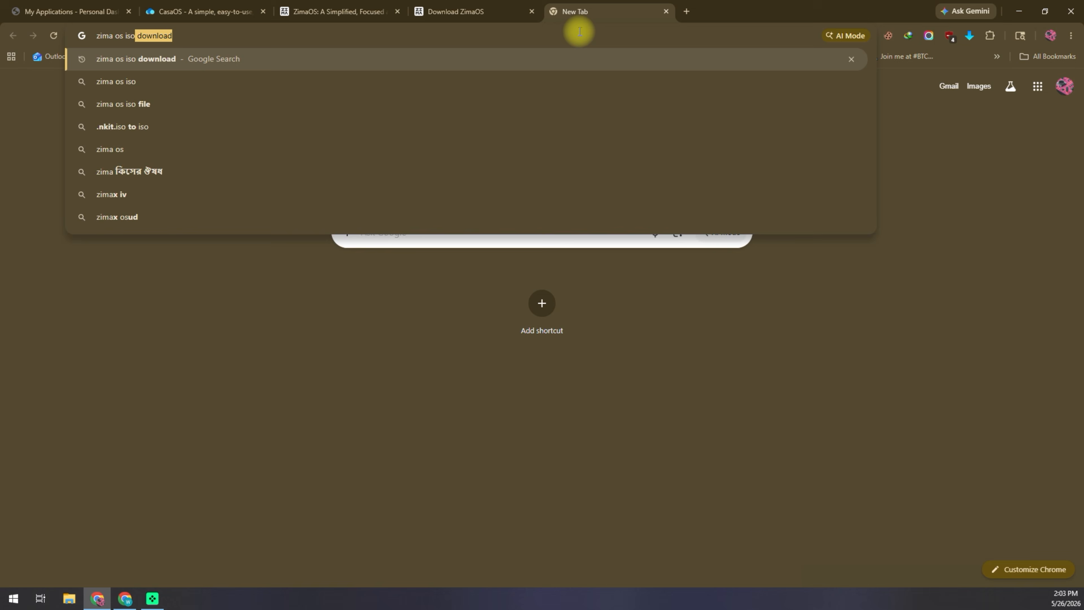
pyautogui.press('Return')
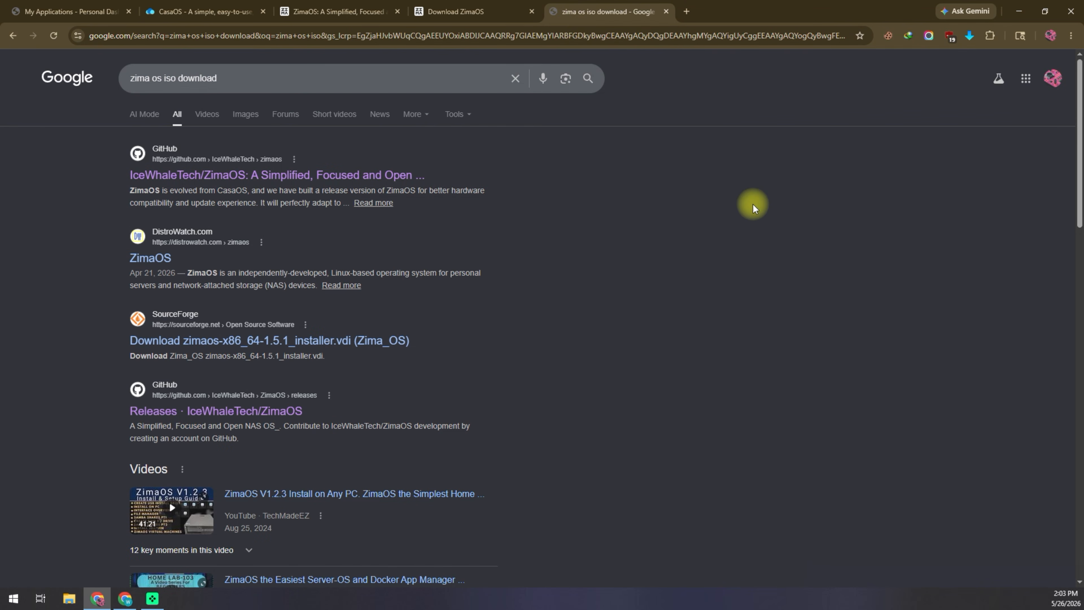
pyautogui.click(386, 184)
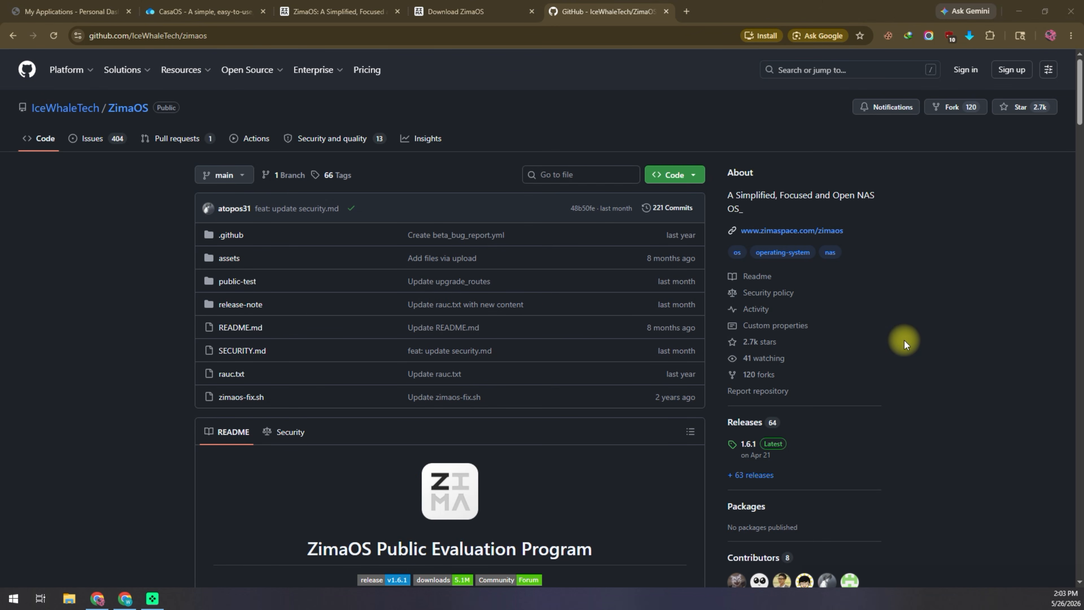
# Step: Open ZimaOS Releases, find the 1.6.1 assets, then start and cancel the zimaos-x86_64-1.6.1_installer.iso download
pyautogui.scroll(-2, 904, 340)
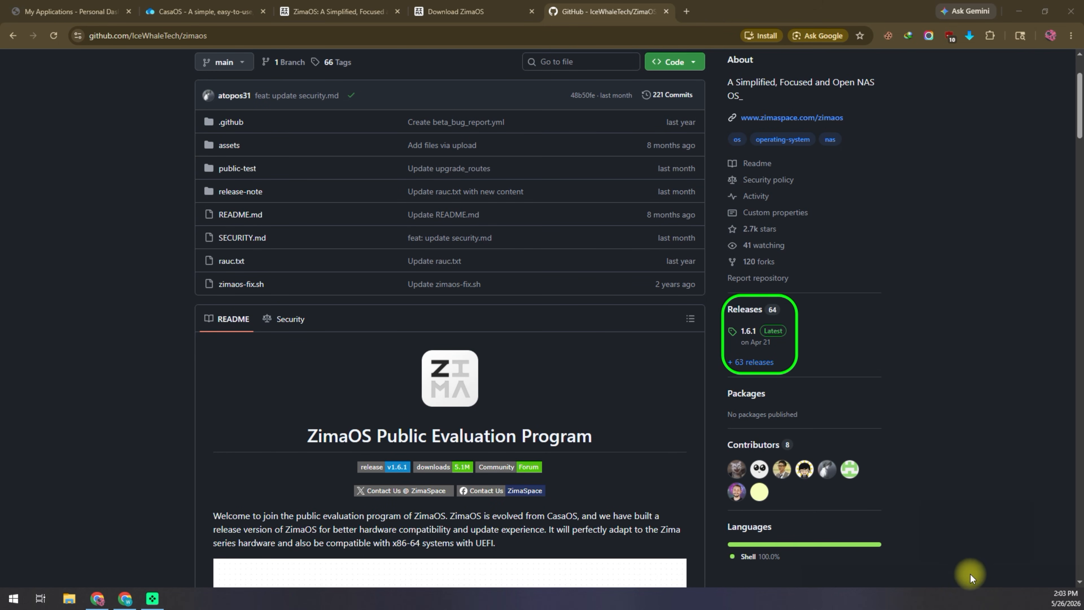
pyautogui.click(745, 311)
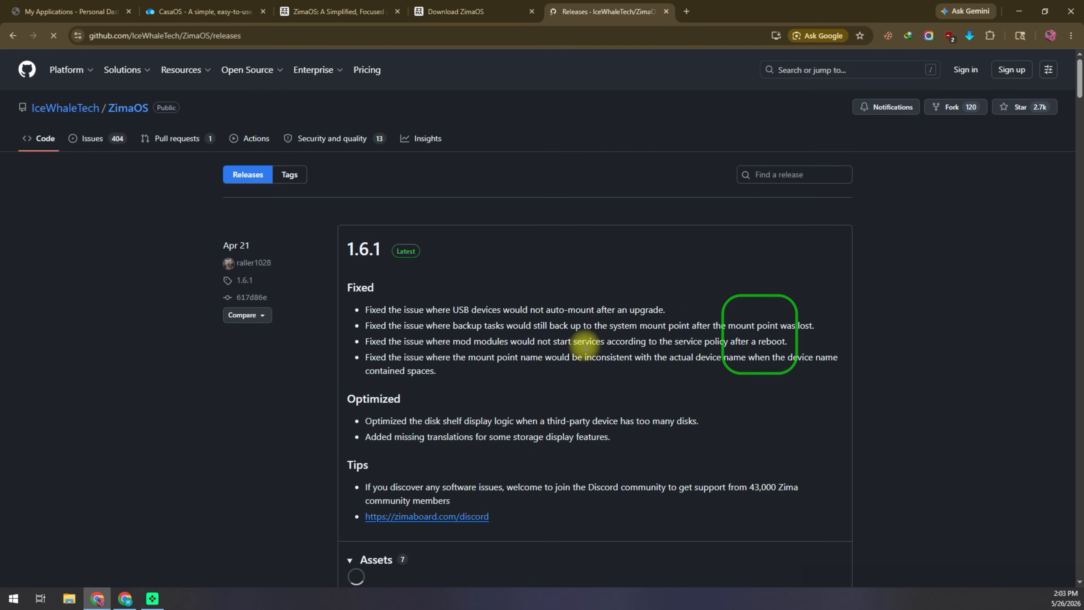
pyautogui.scroll(-6, 582, 347)
pyautogui.click(963, 581)
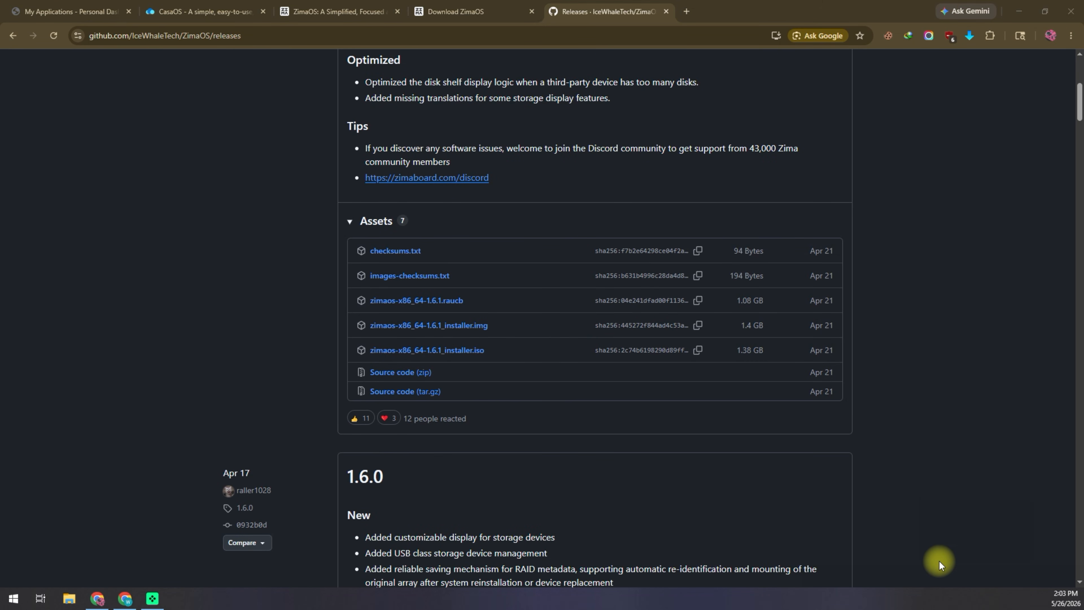
pyautogui.moveTo(348, 230)
pyautogui.mouseDown()
pyautogui.moveTo(422, 399)
pyautogui.moveTo(517, 407)
pyautogui.mouseUp()
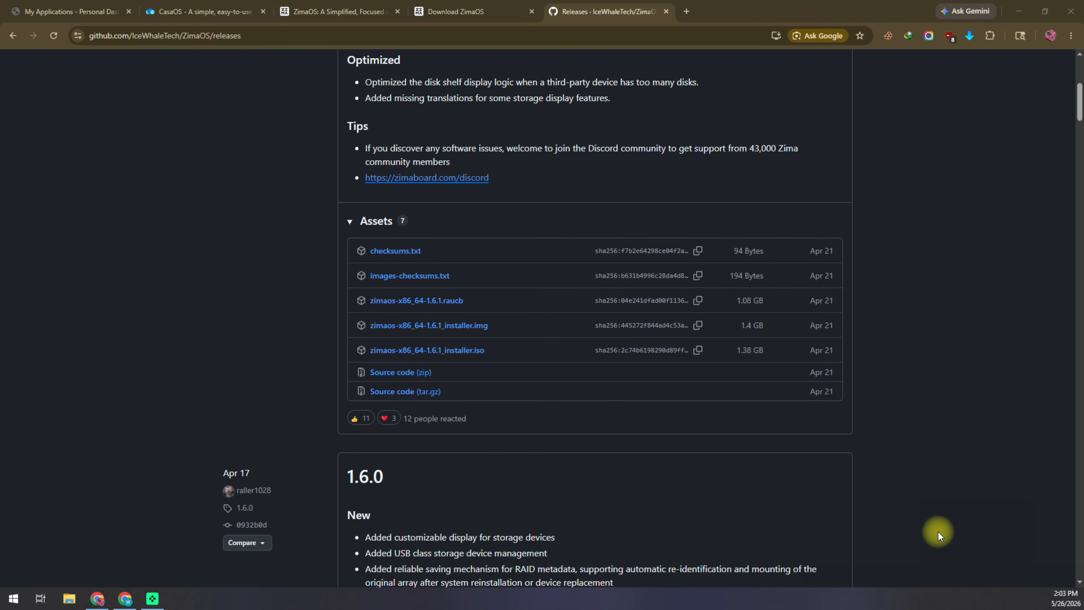
pyautogui.moveTo(354, 339); pyautogui.dragTo(493, 363)
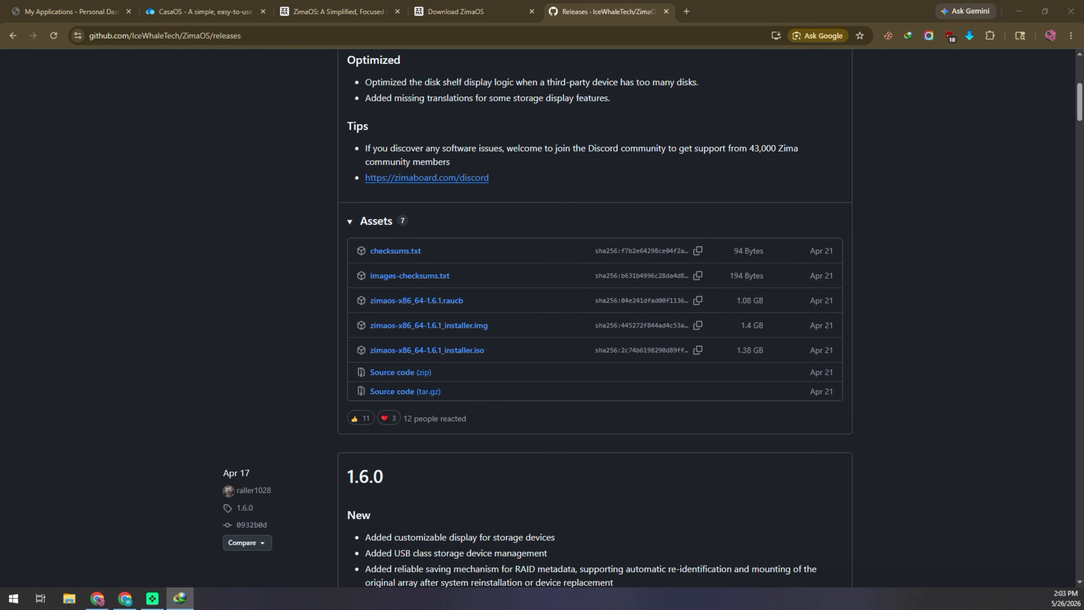
pyautogui.click(471, 350)
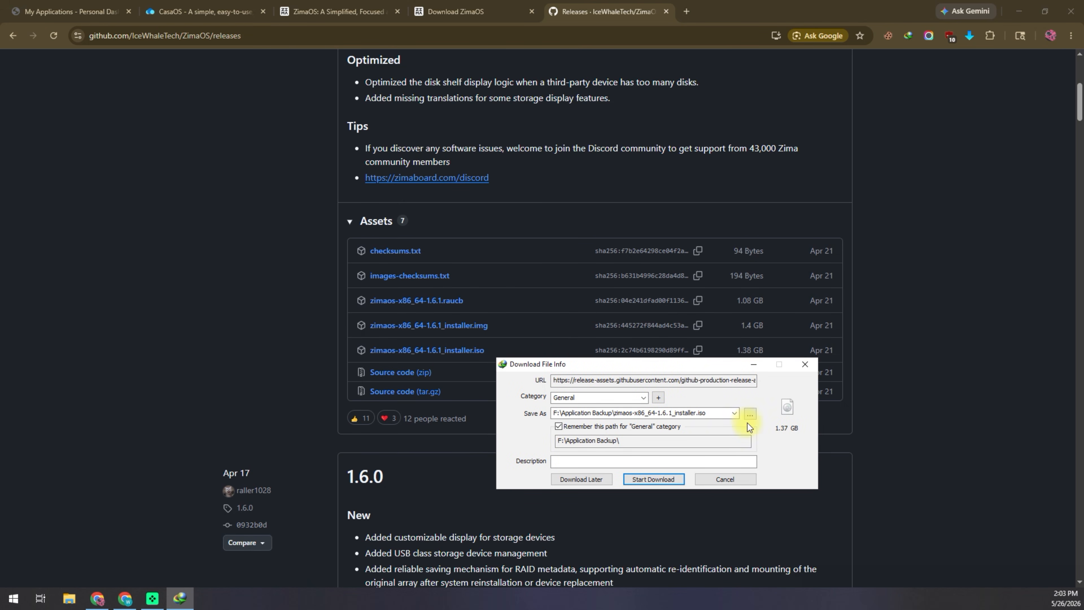
pyautogui.click(735, 480)
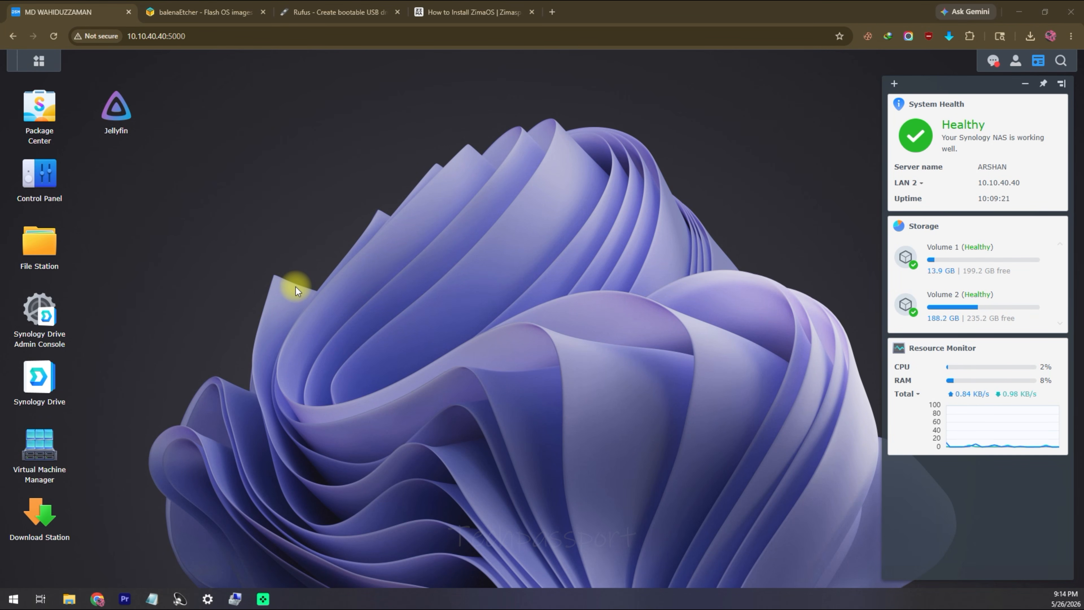
# Step: Open Virtual Machine Manager's Virtual Machine list, then switch to the How to Install ZimaOS guide
pyautogui.click(38, 448)
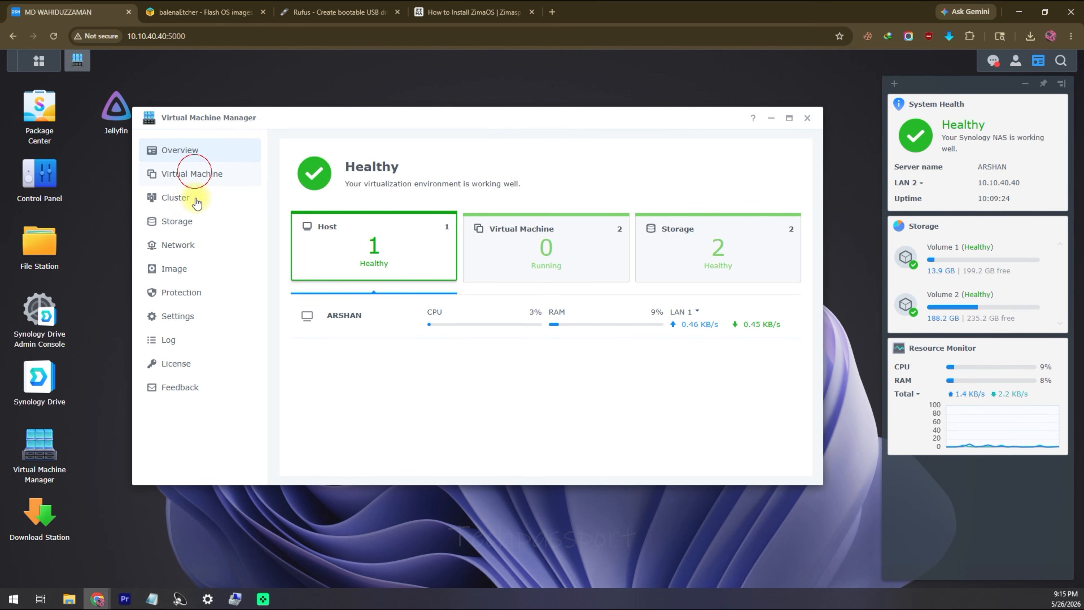
pyautogui.click(194, 174)
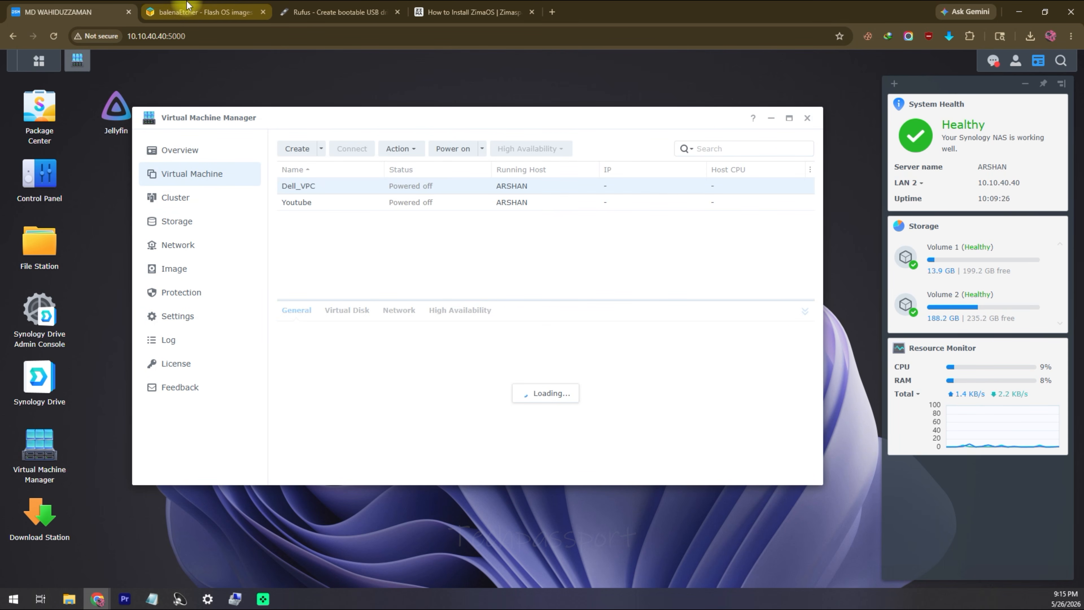
pyautogui.click(453, 12)
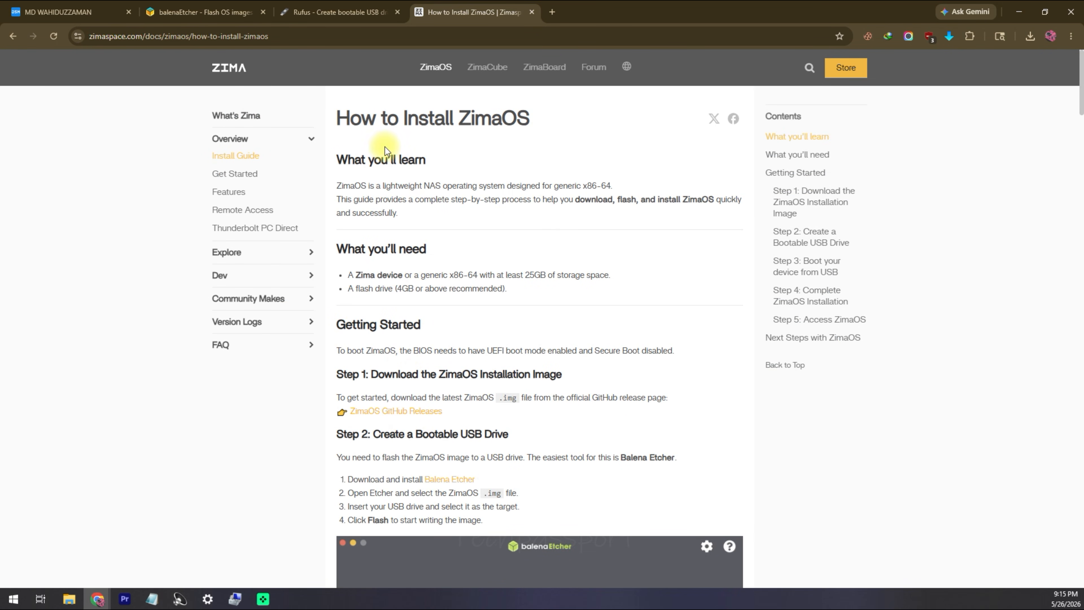
# Step: Read the ZimaOS install guide and follow its link to the ZimaOS GitHub releases page
pyautogui.scroll(-6, 485, 356)
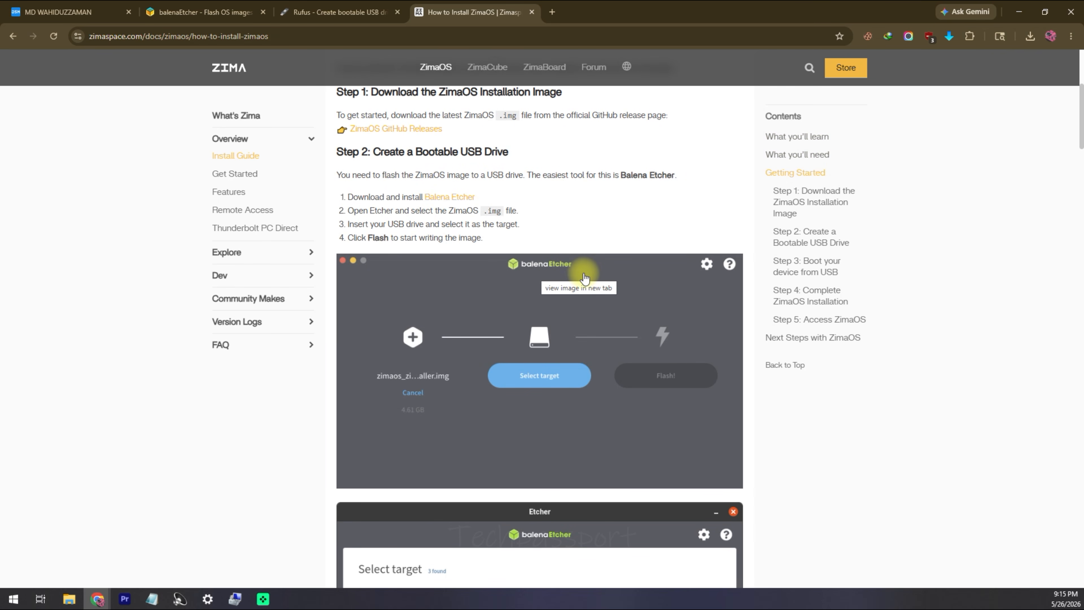
pyautogui.click(220, 6)
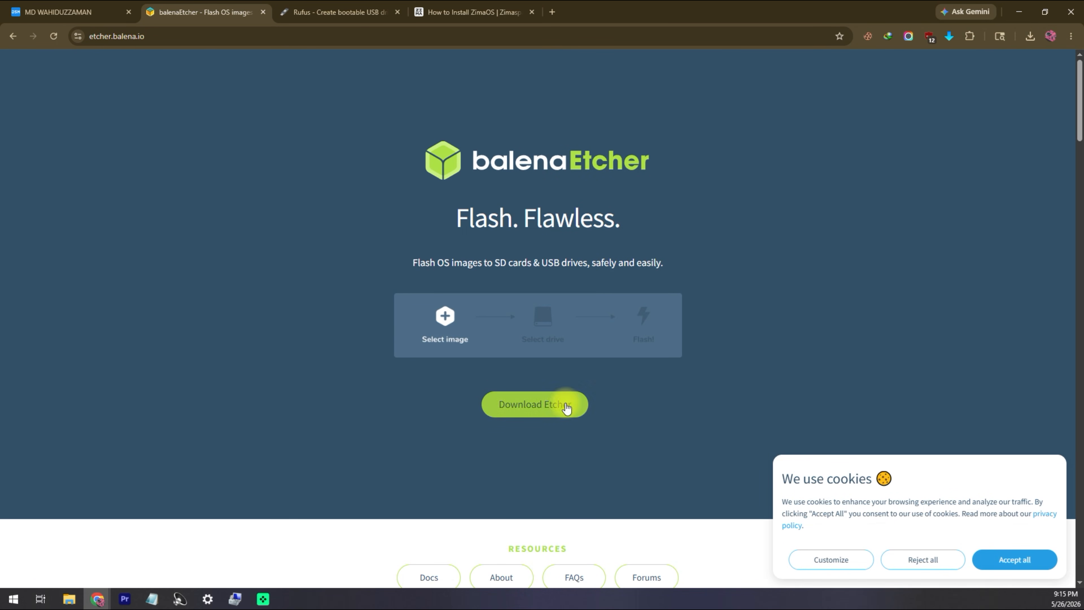
pyautogui.click(109, 12)
pyautogui.click(431, 11)
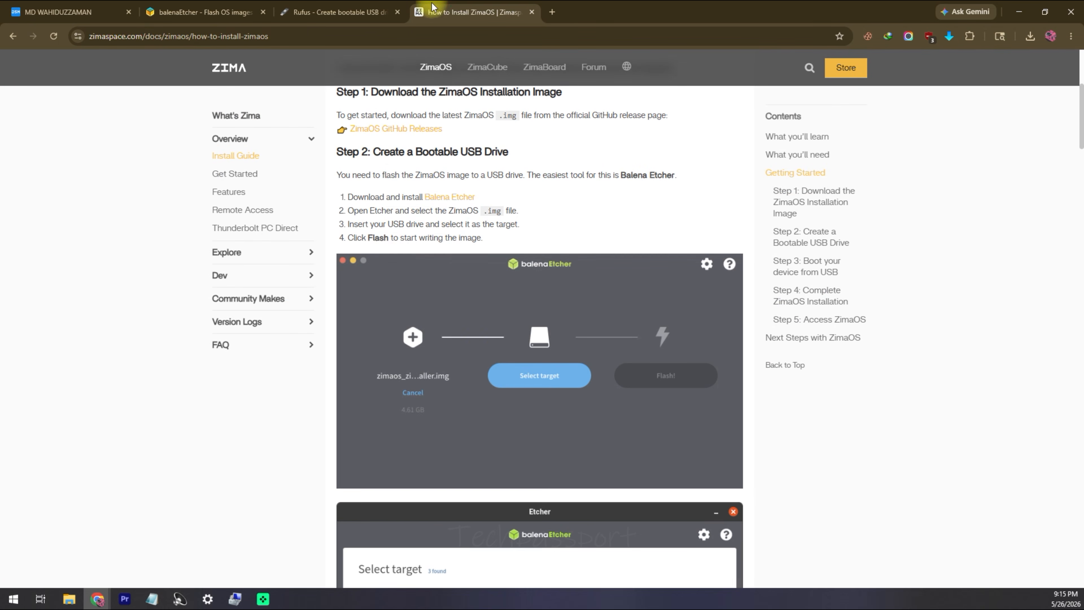
pyautogui.scroll(1, 452, 154)
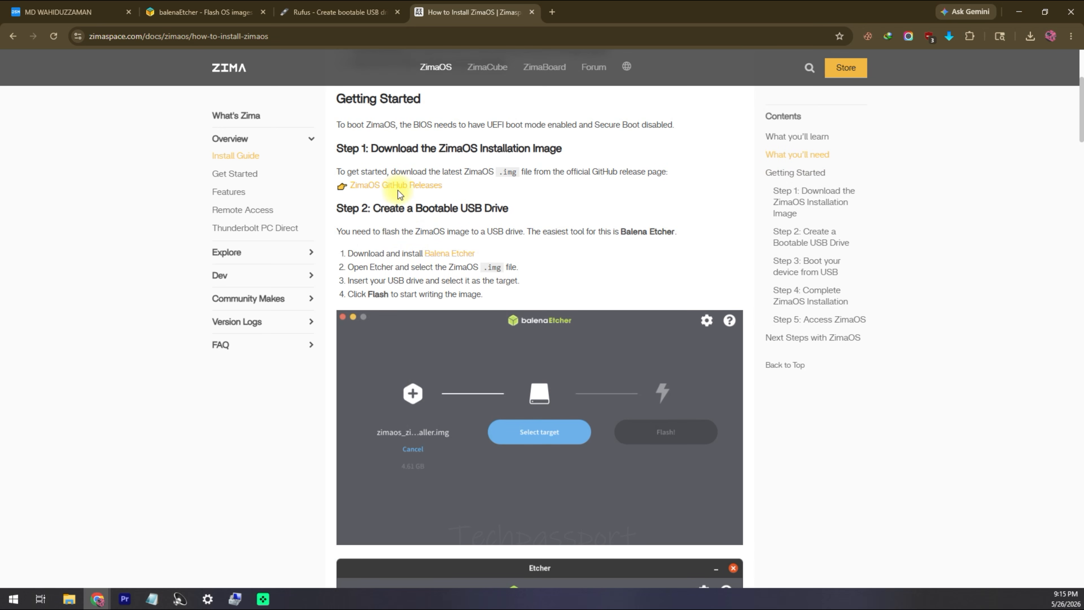
pyautogui.click(415, 187)
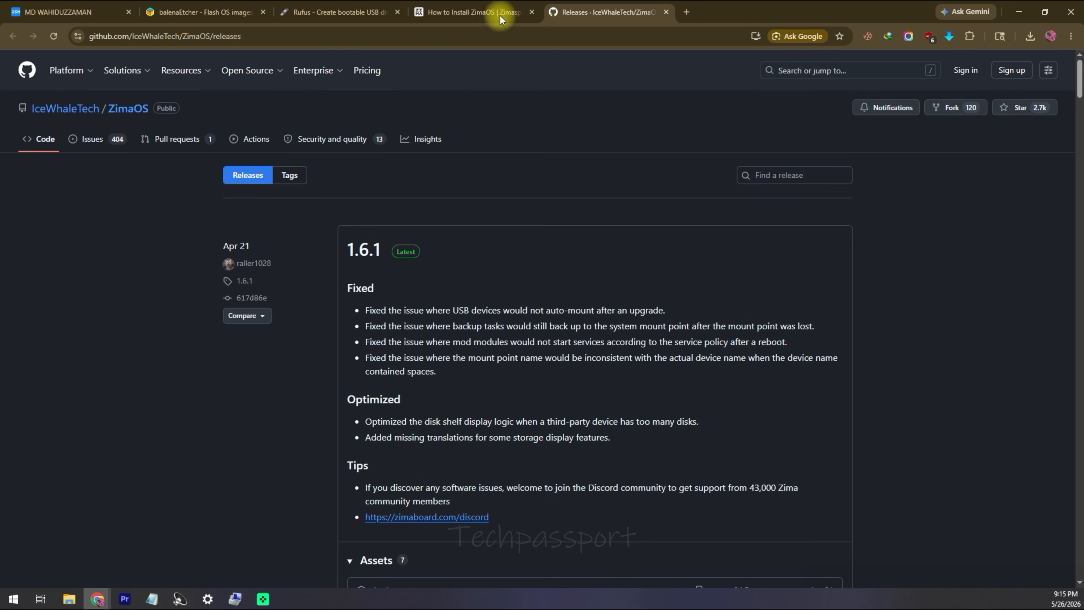
# Step: Check the 1.6.1 release assets and the balenaEtcher site, then return to Virtual Machine Manager
pyautogui.click(480, 12)
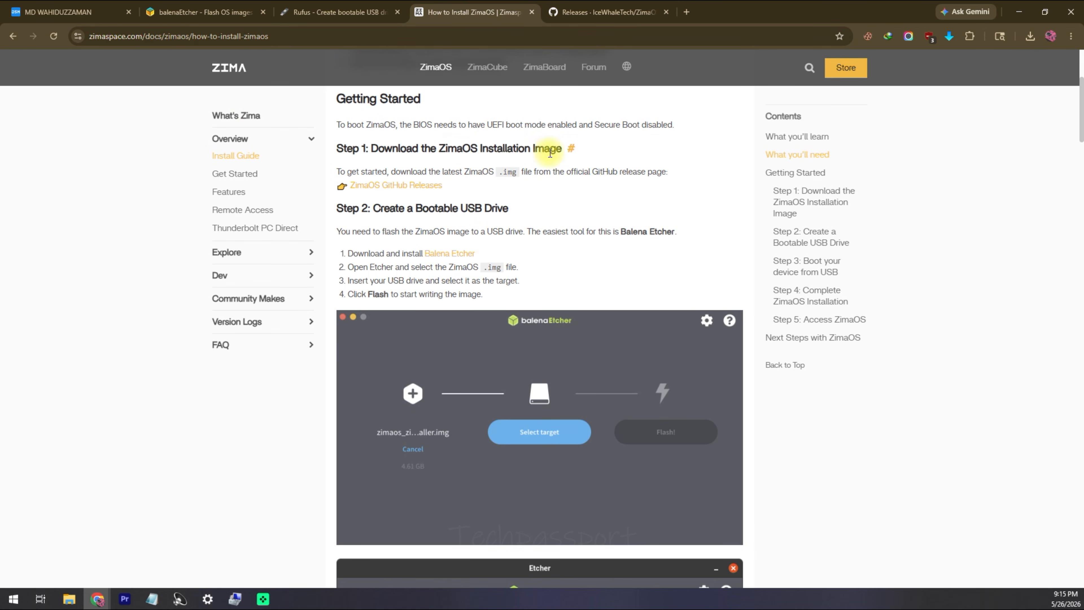
pyautogui.click(605, 16)
pyautogui.scroll(-8, 463, 314)
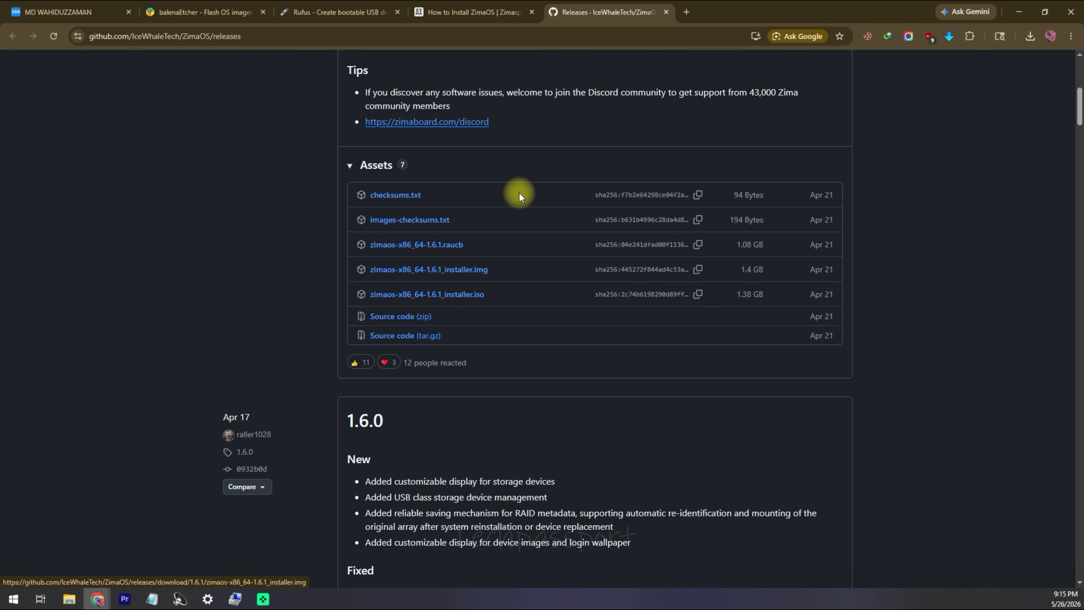
pyautogui.click(205, 12)
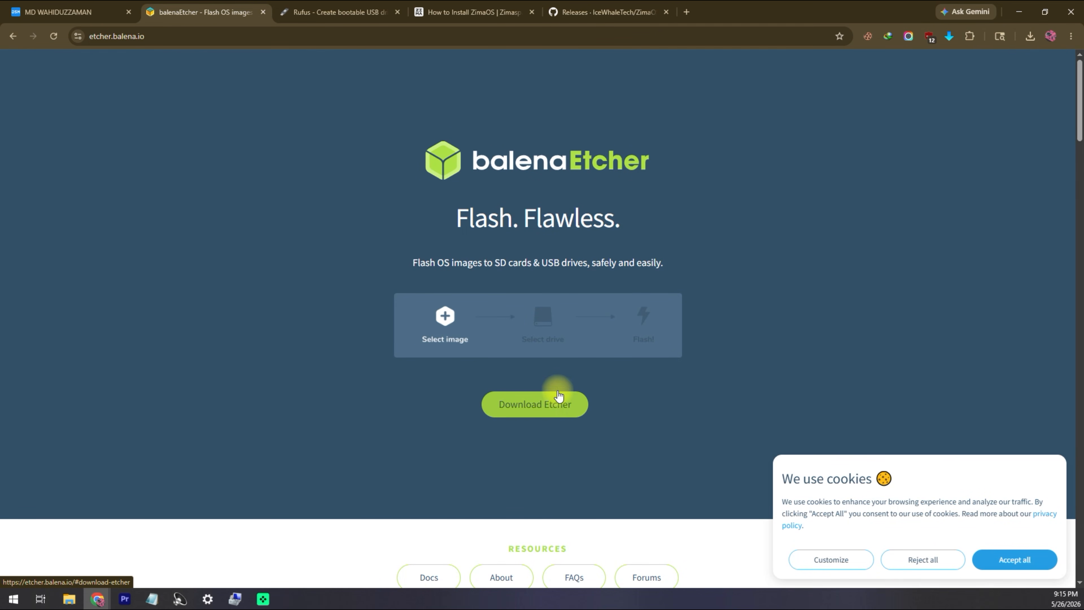
pyautogui.click(80, 13)
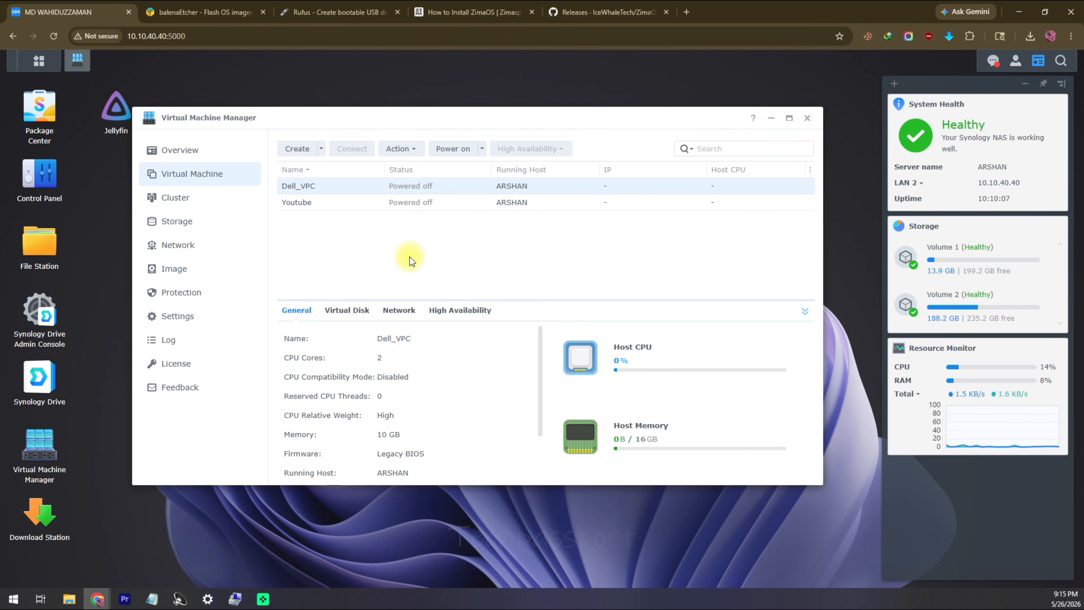
# Step: Start a new Linux virtual machine and place it on the HDD storage
pyautogui.click(322, 149)
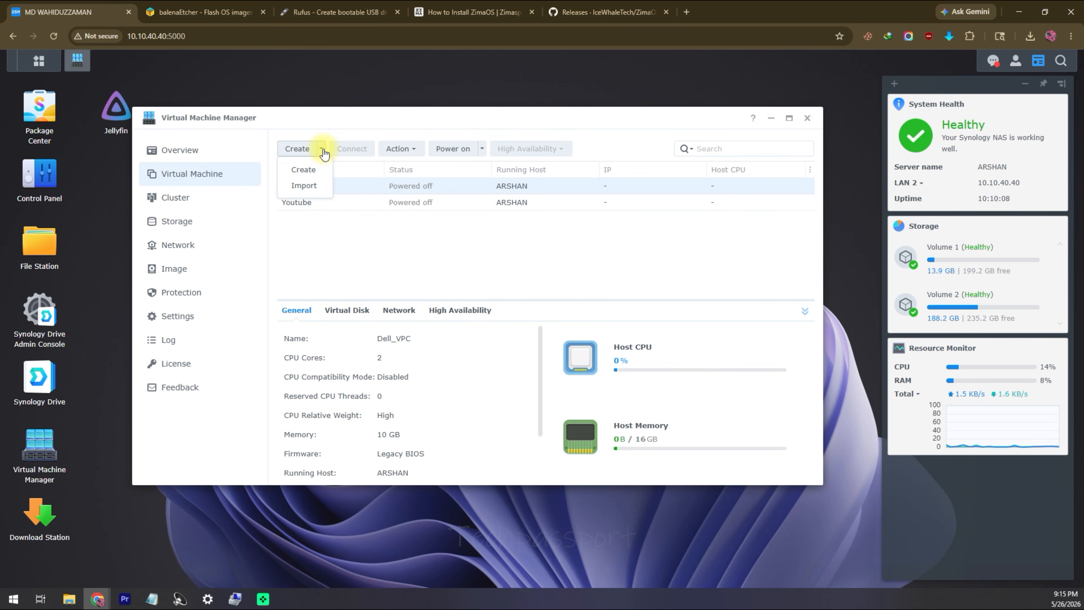
pyautogui.click(310, 169)
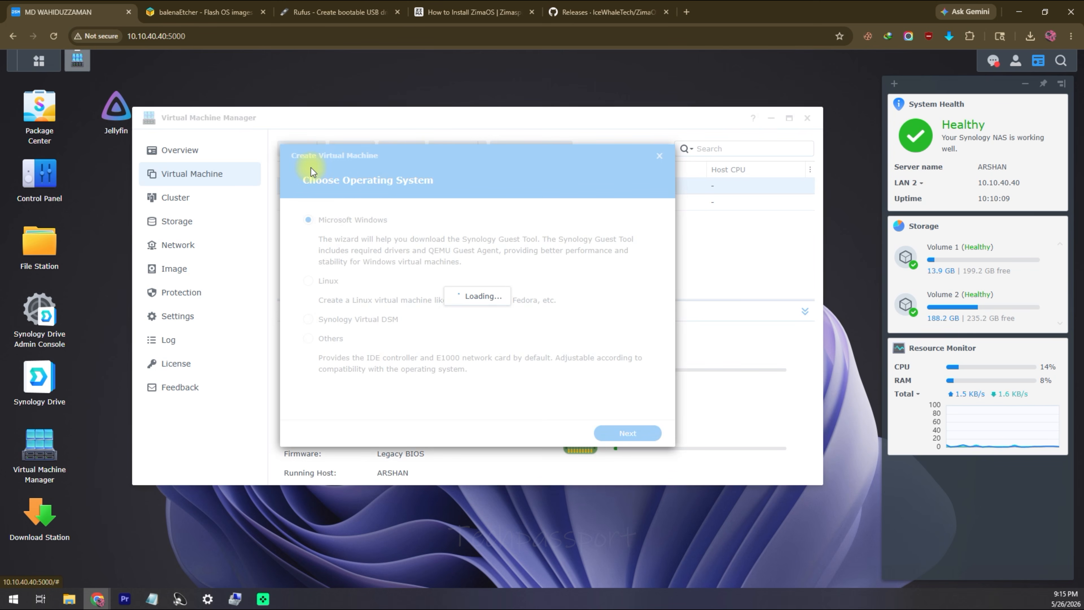
pyautogui.click(331, 285)
pyautogui.click(645, 432)
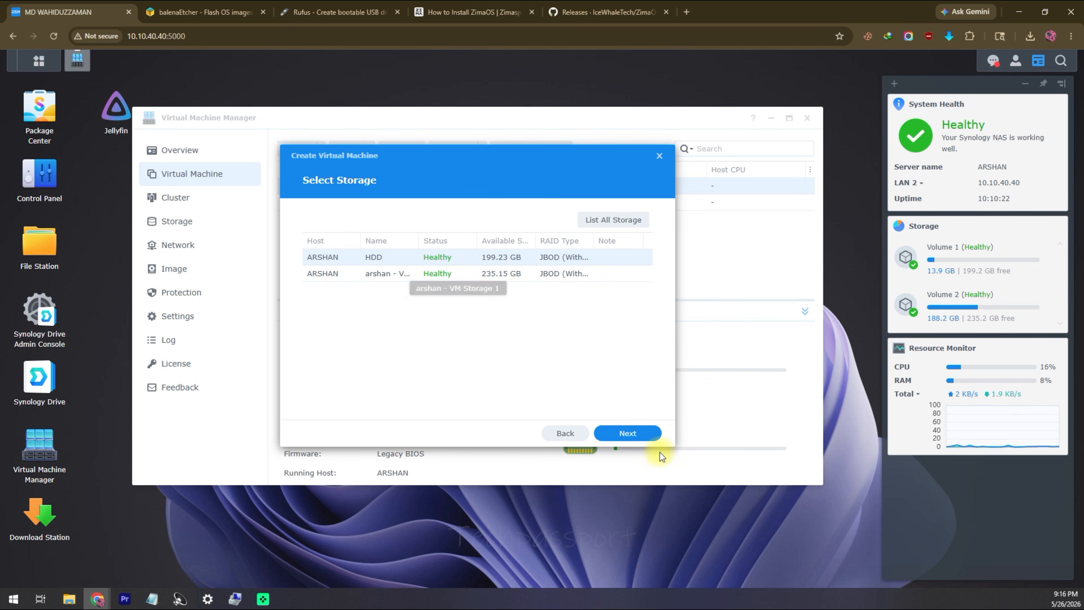
pyautogui.click(643, 434)
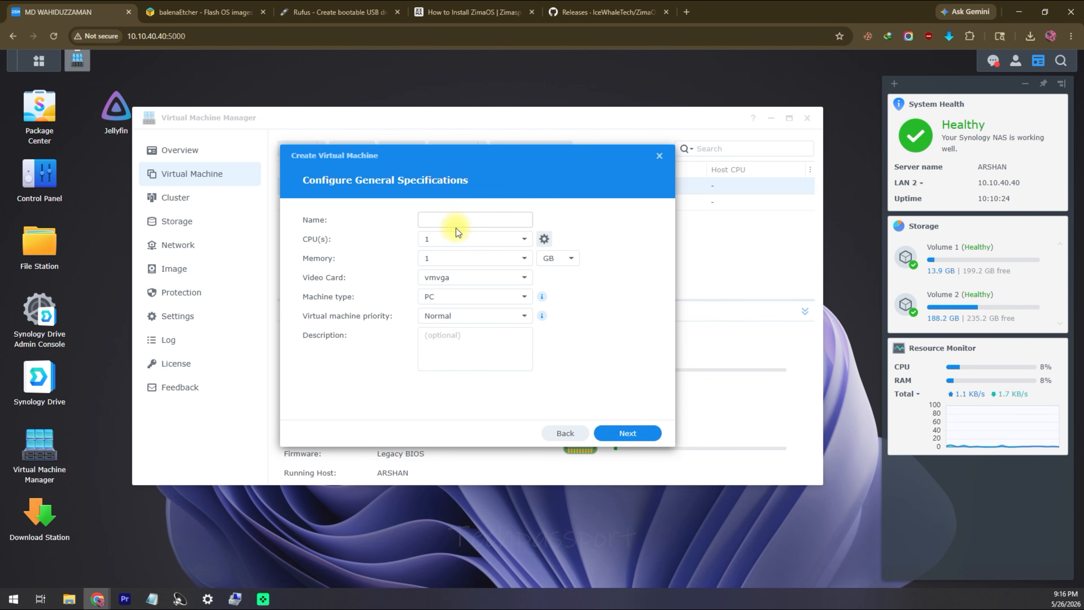
# Step: Name the VM Zimaos with 2 CPUs, 8 GB memory and the vmvga video card
pyautogui.click(464, 224)
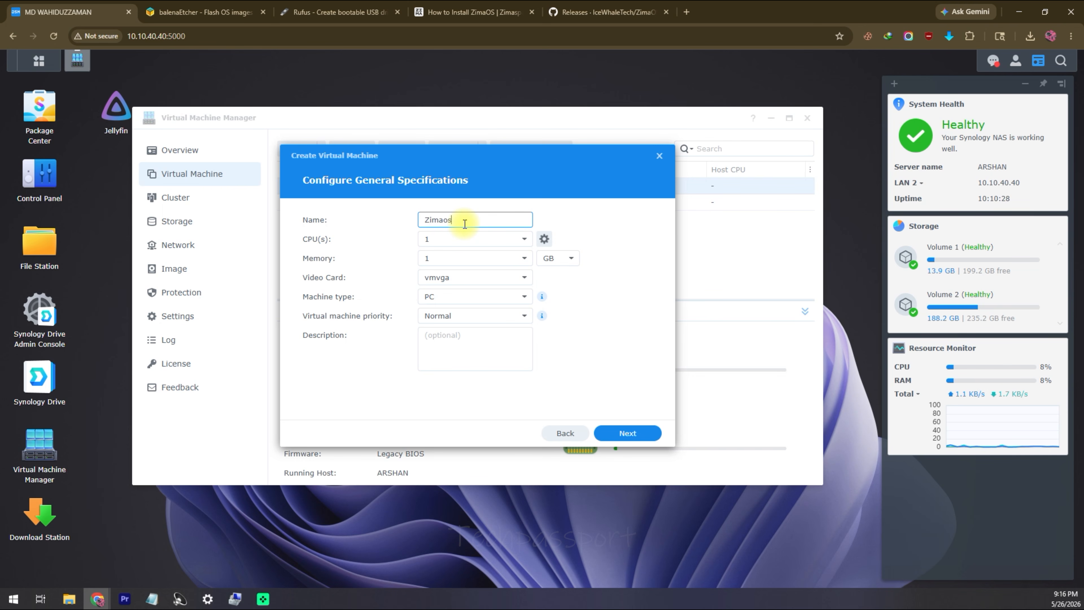
pyautogui.click(466, 241)
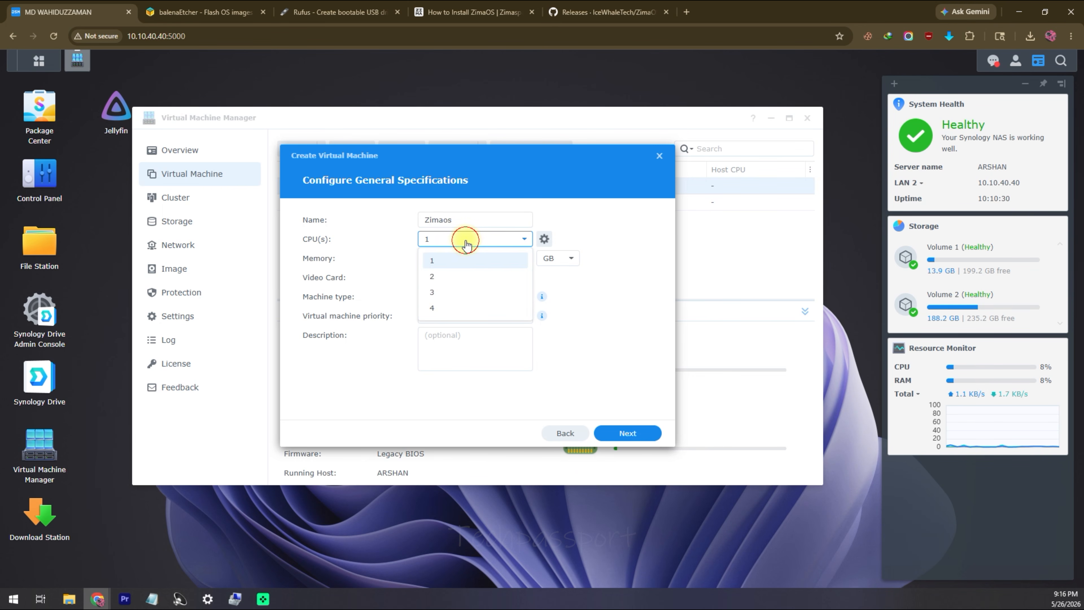
pyautogui.click(465, 281)
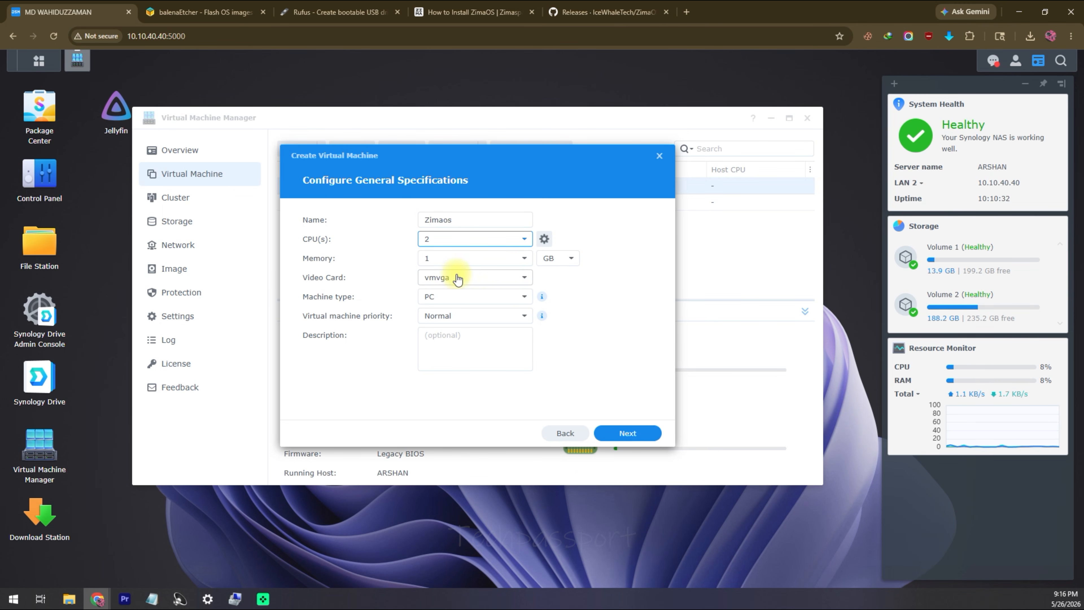
pyautogui.click(479, 257)
pyautogui.click(527, 258)
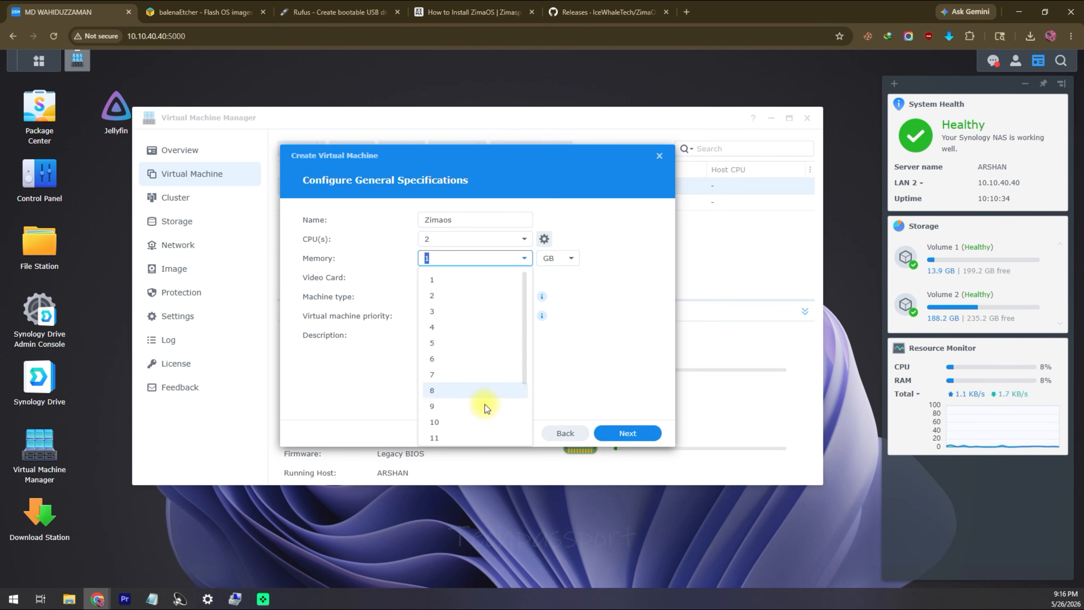
pyautogui.scroll(-3, 480, 409)
pyautogui.click(476, 307)
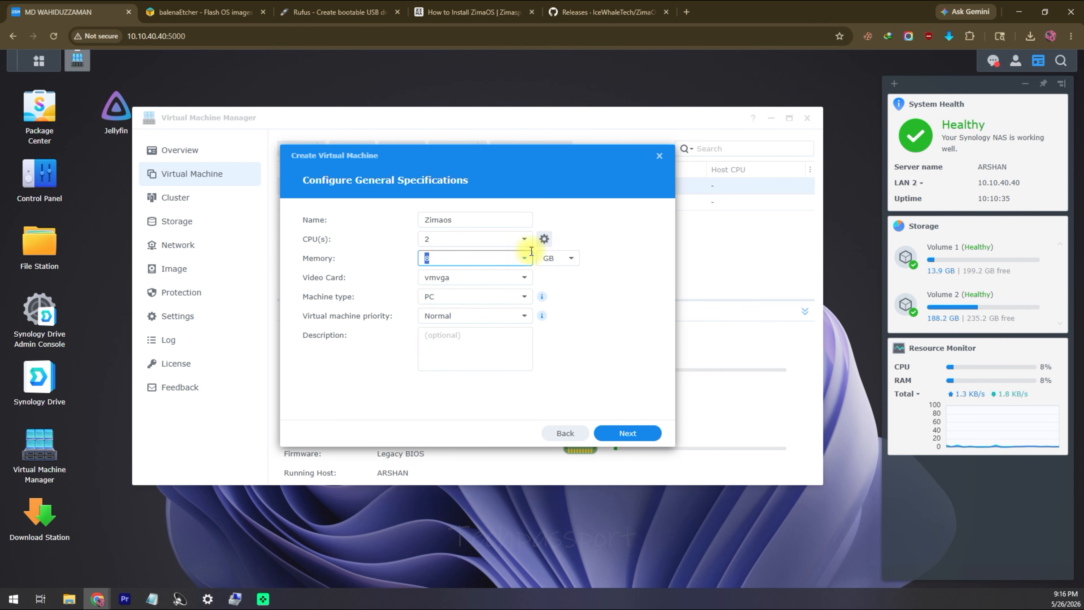
pyautogui.click(503, 277)
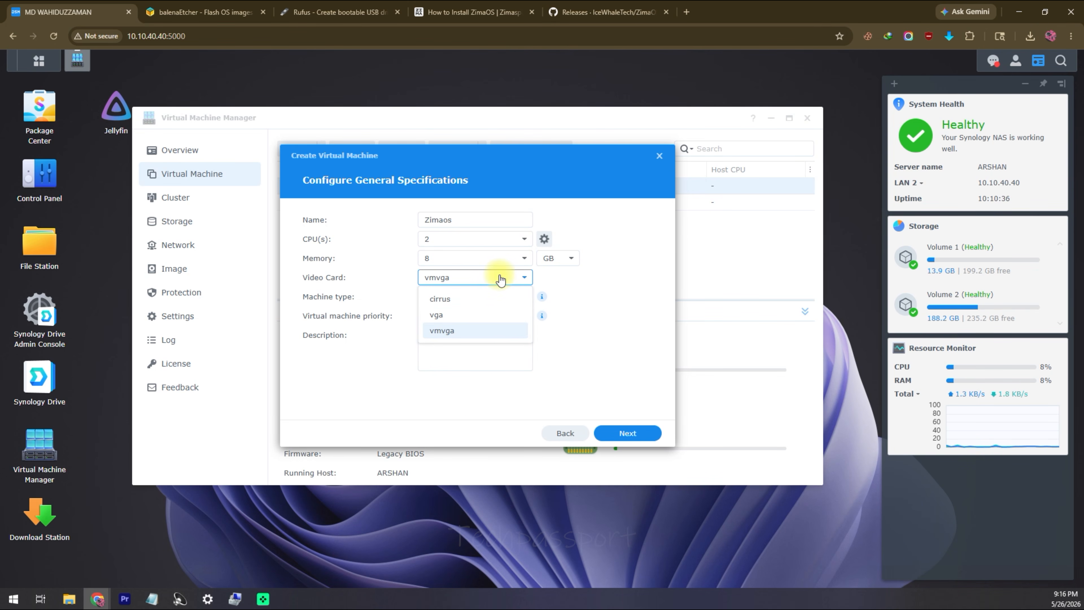
pyautogui.click(460, 336)
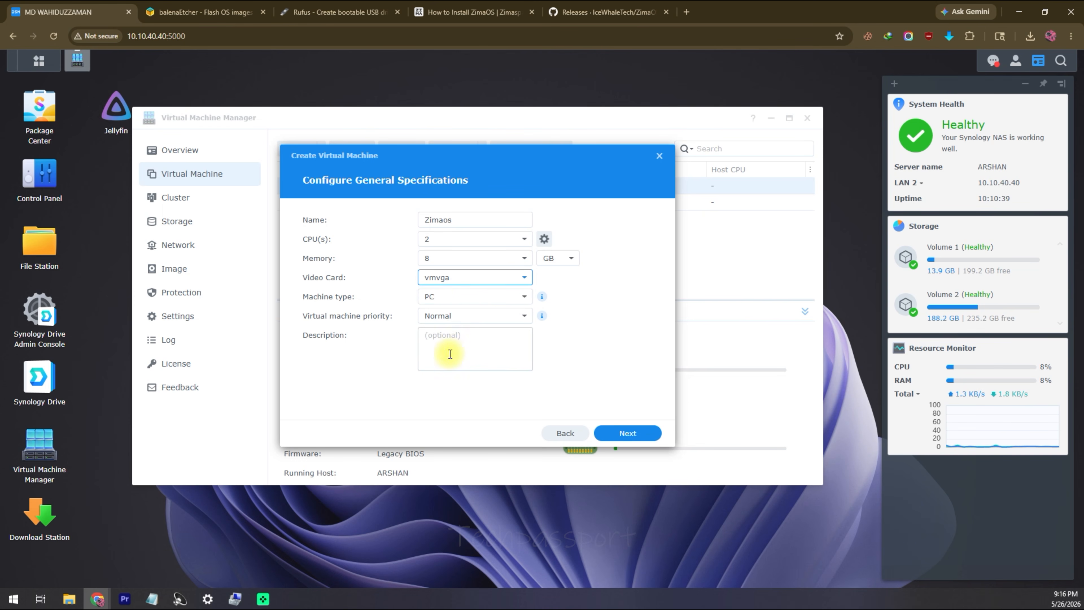
pyautogui.click(638, 440)
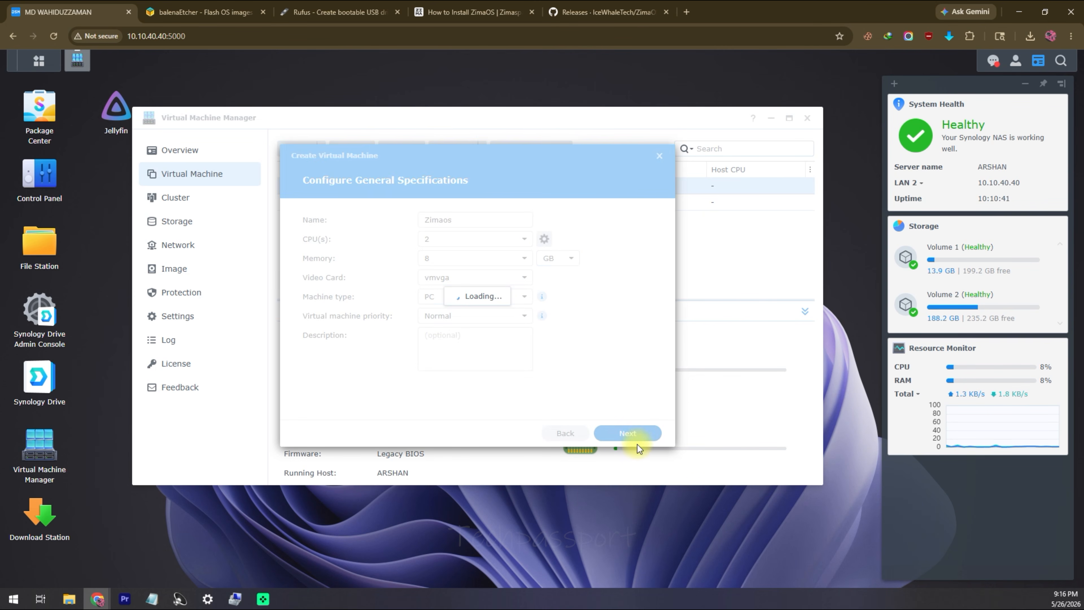
# Step: Give the VM a 50 GB virtual disk and keep DHCP networking
pyautogui.click(449, 216)
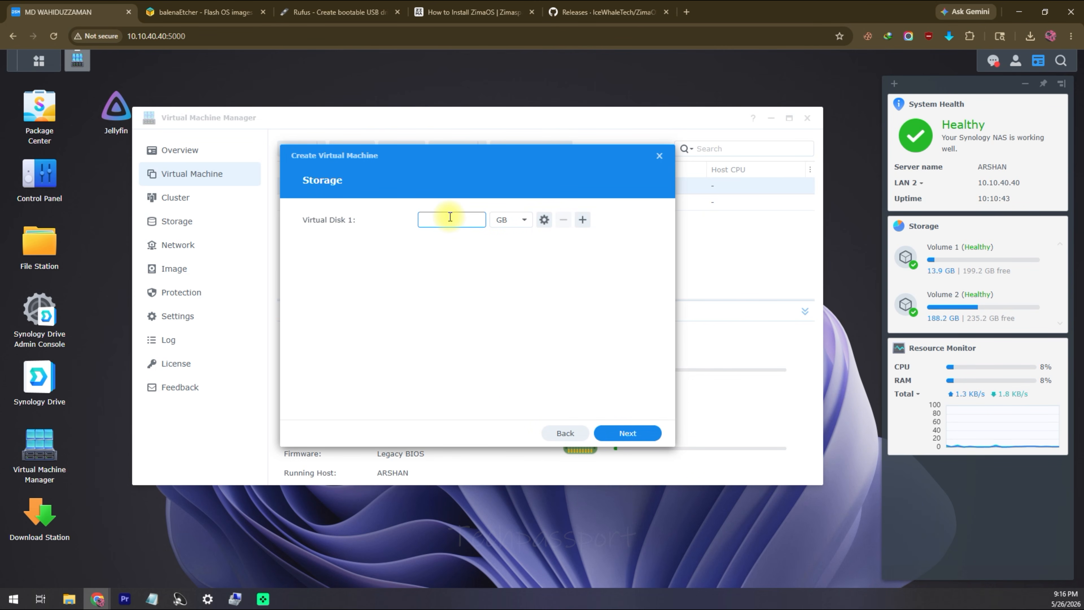
pyautogui.write('50')
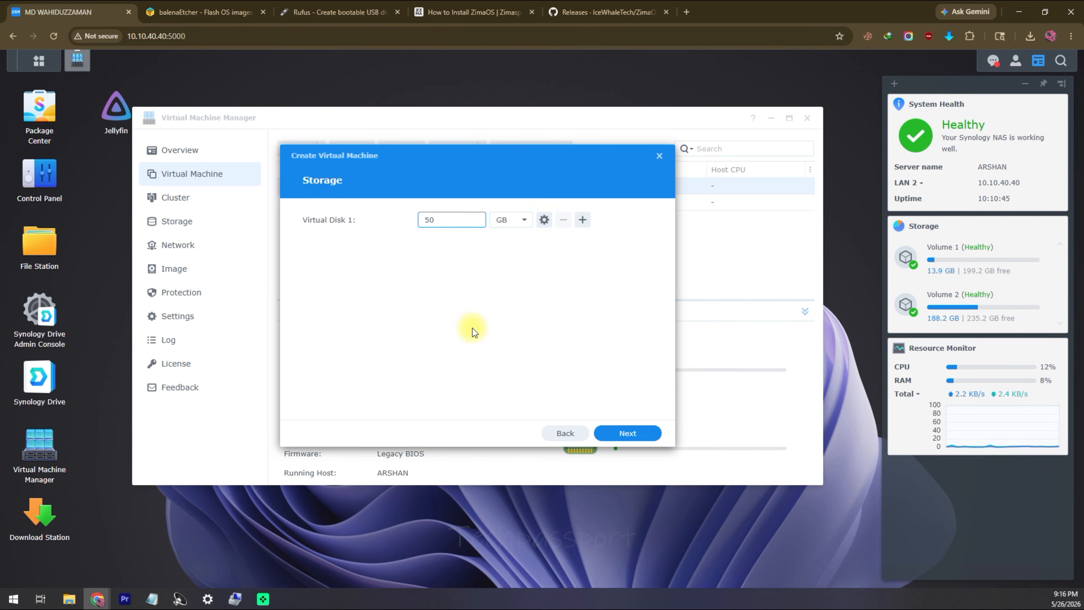
pyautogui.click(618, 435)
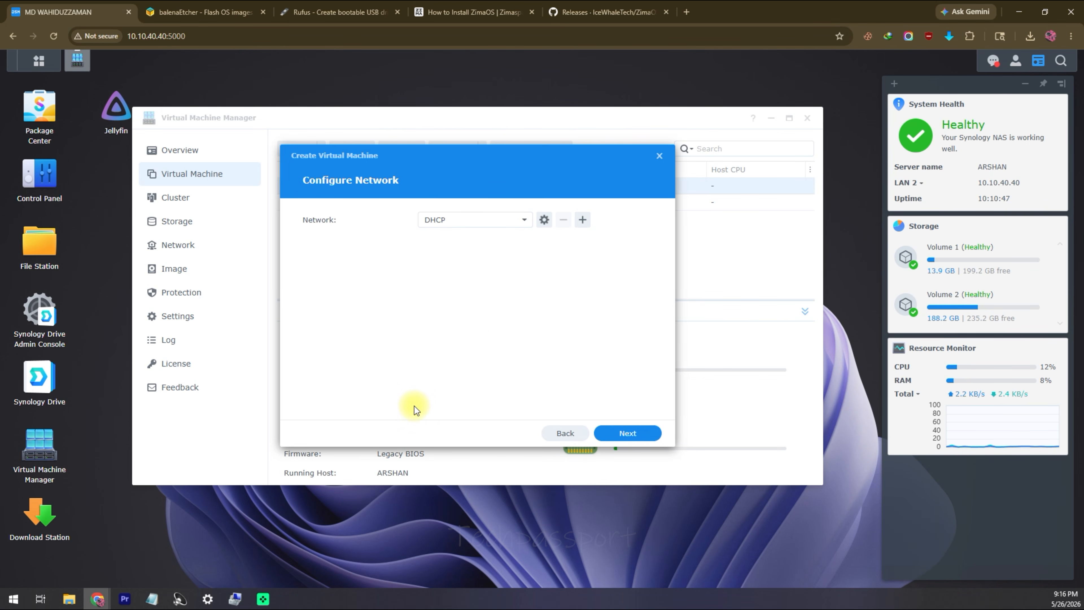
pyautogui.click(516, 218)
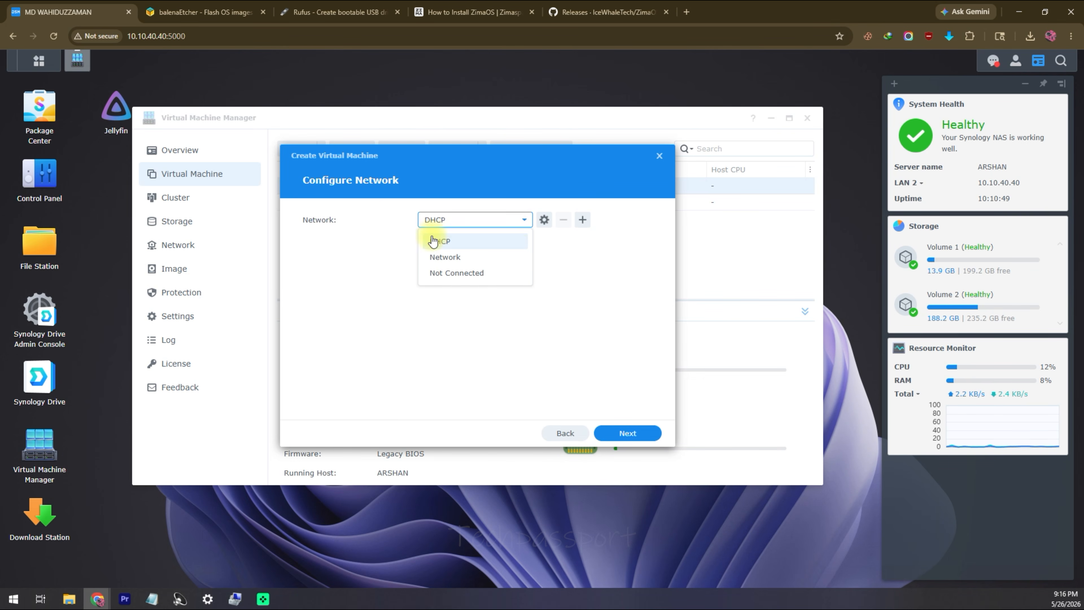
pyautogui.click(449, 241)
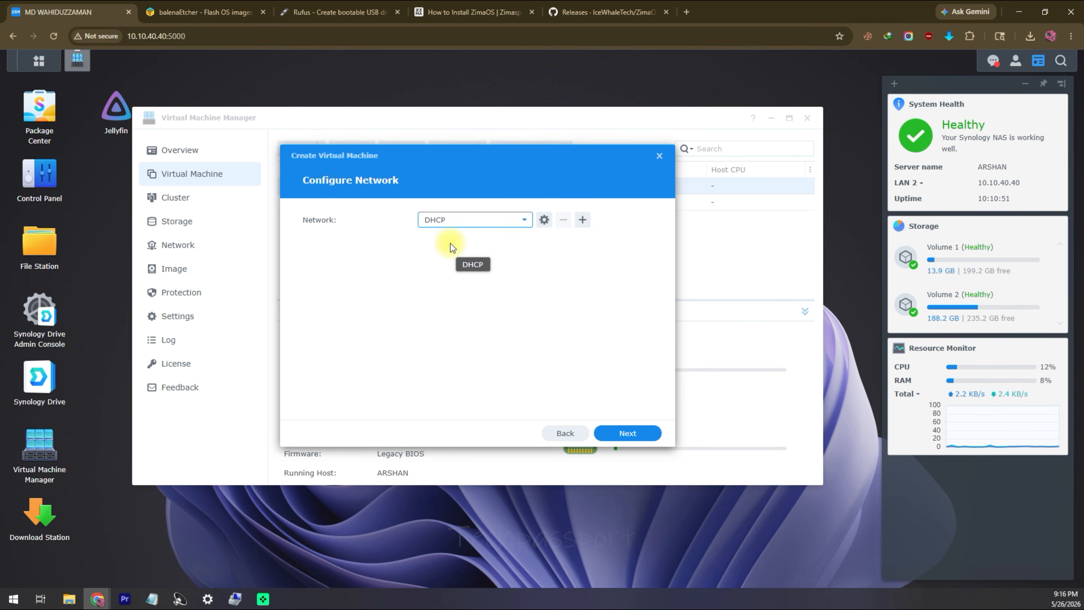
pyautogui.click(459, 219)
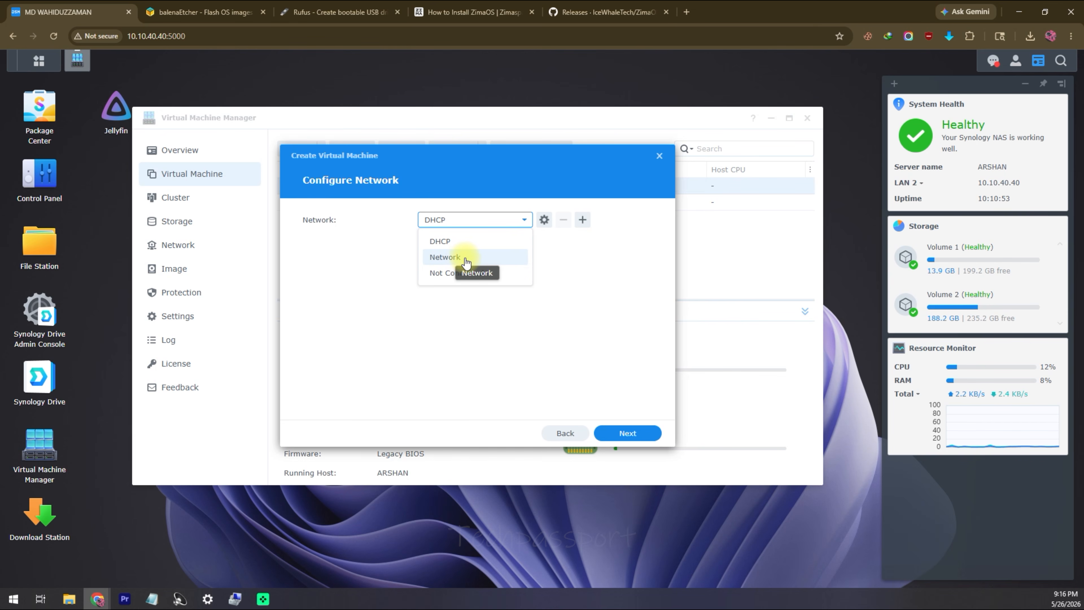
pyautogui.click(459, 241)
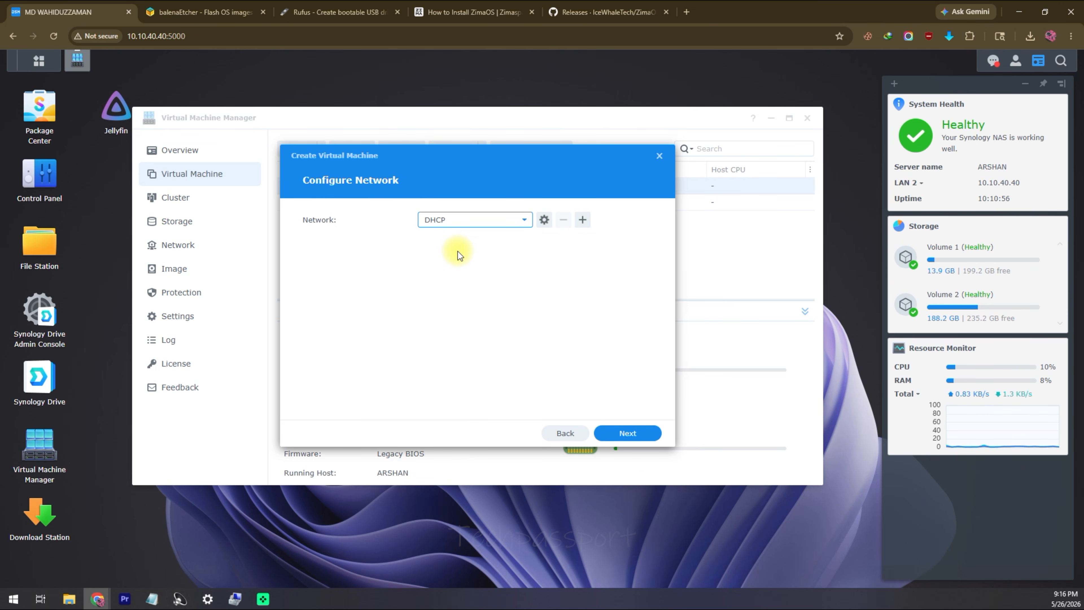
pyautogui.click(631, 433)
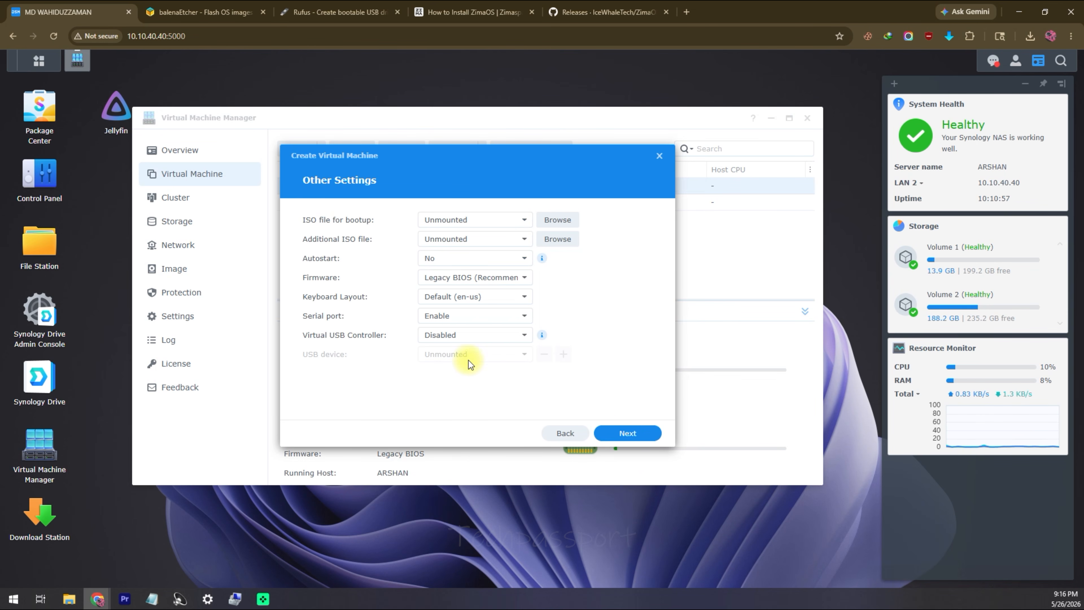
# Step: Set the zimaos installer ISO from the HDS folder as the boot image
pyautogui.click(538, 220)
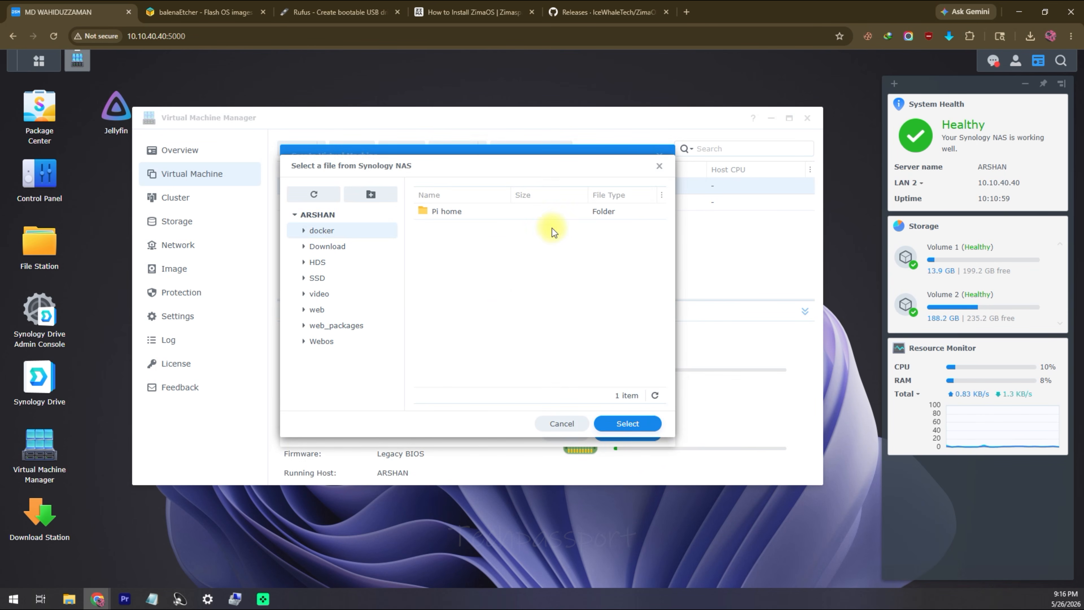
pyautogui.click(324, 261)
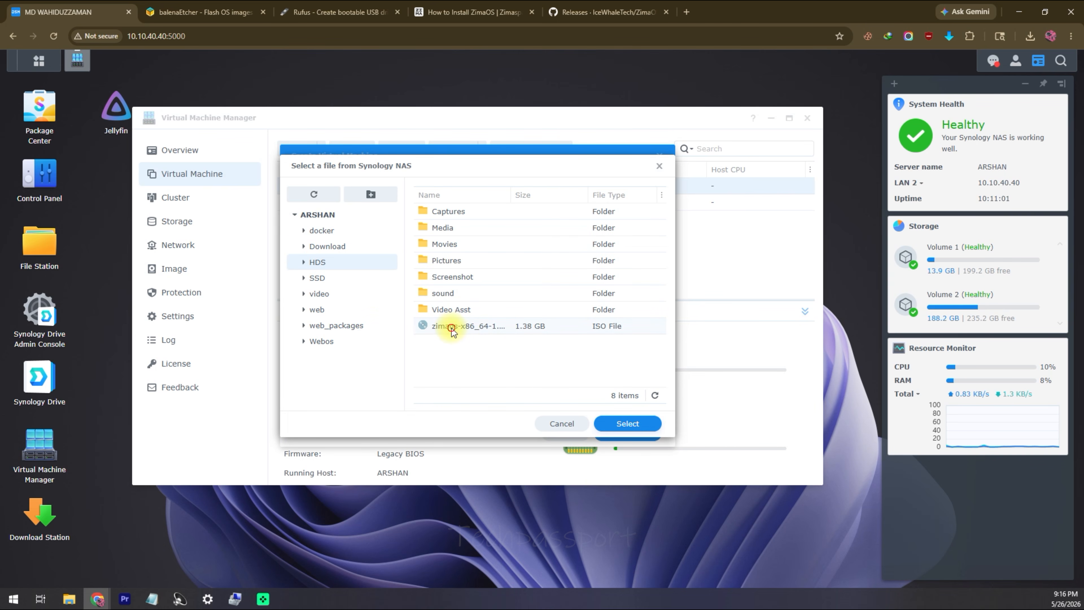
pyautogui.click(635, 429)
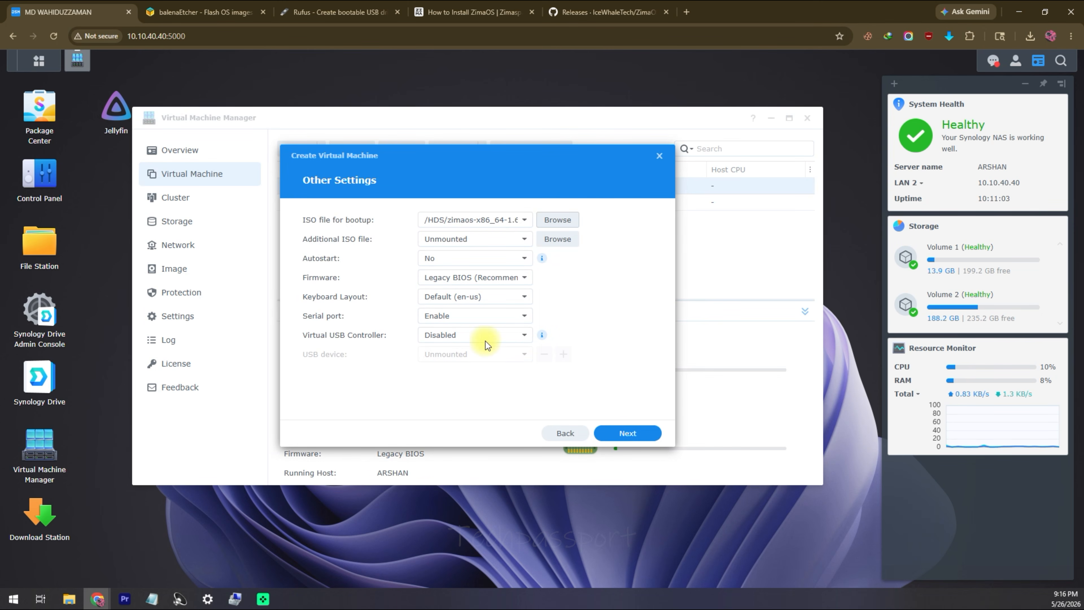
pyautogui.click(521, 239)
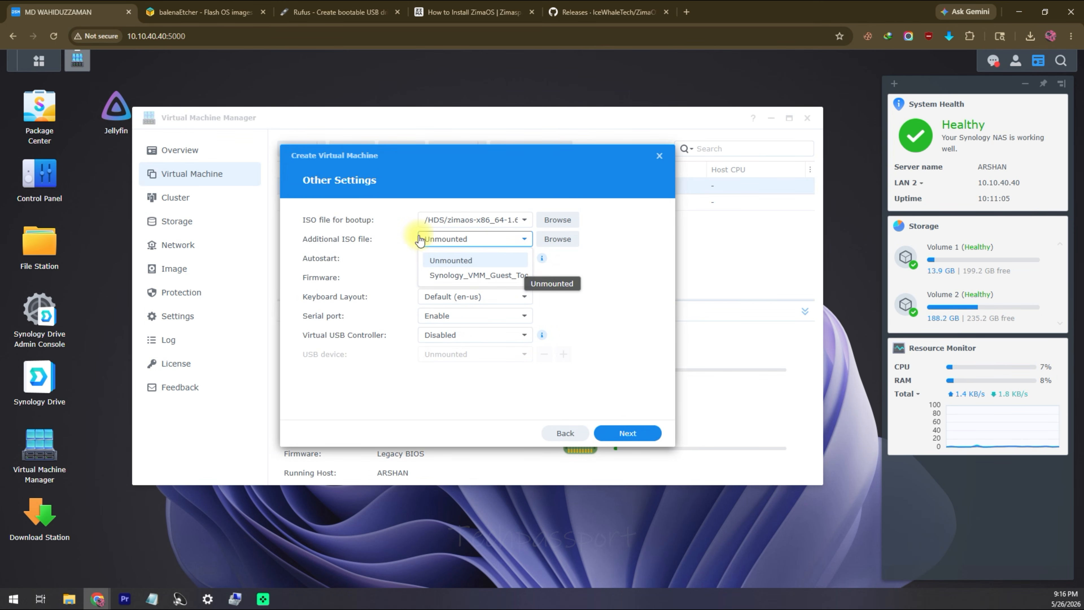
# Step: Add Synology_VMM_Guest_Tool_1.5.4-0017 as the additional ISO and set firmware to UEFI
pyautogui.click(344, 238)
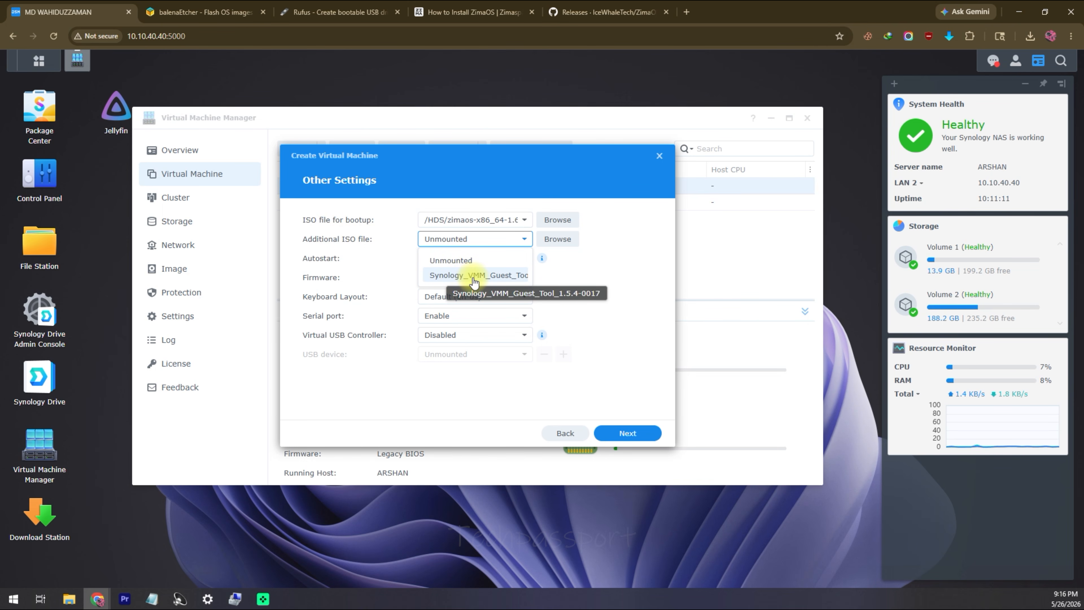
pyautogui.click(475, 277)
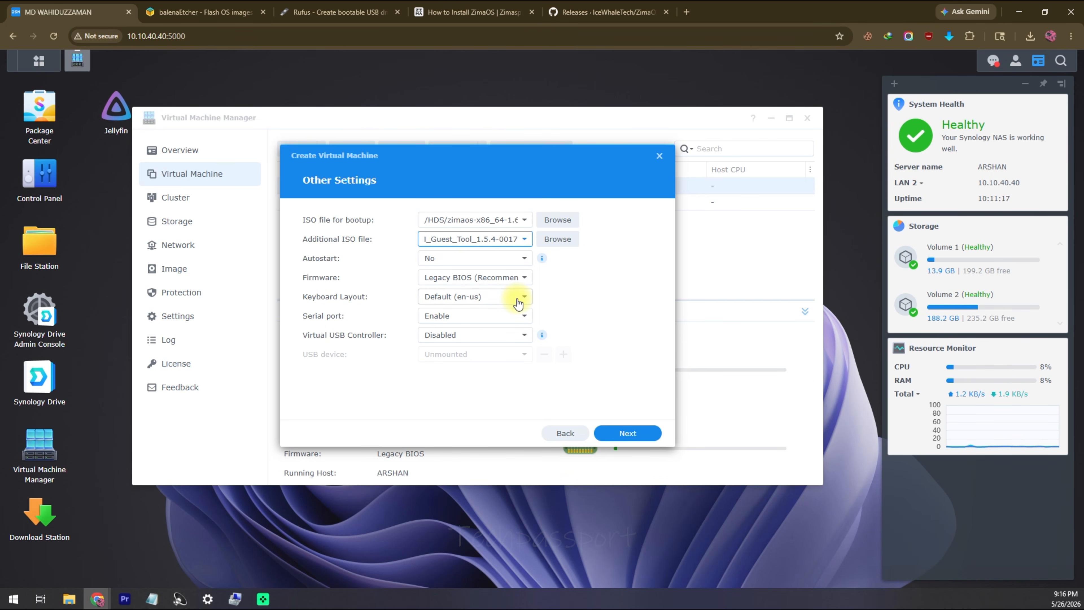
pyautogui.click(477, 277)
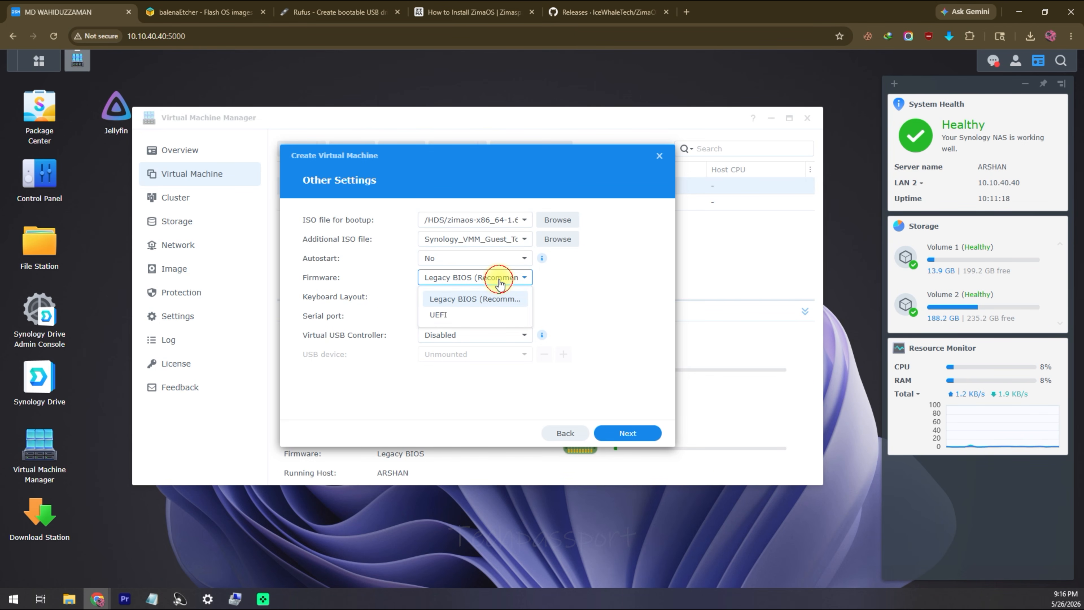
pyautogui.click(441, 315)
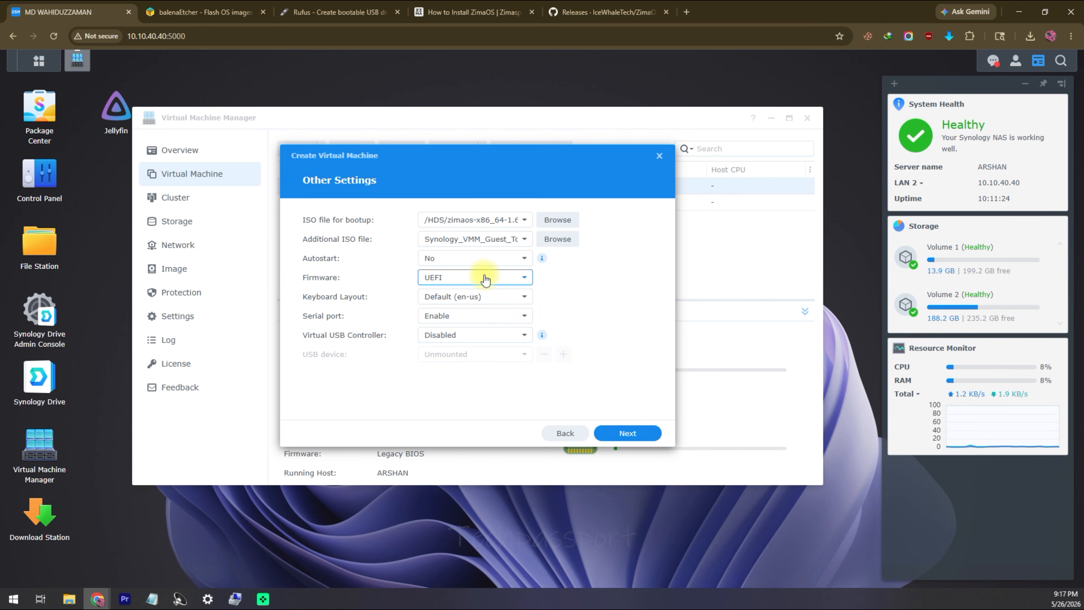
# Step: Allow the local user to manage VM power, review the summary, and create the ZimaOS VM
pyautogui.click(633, 433)
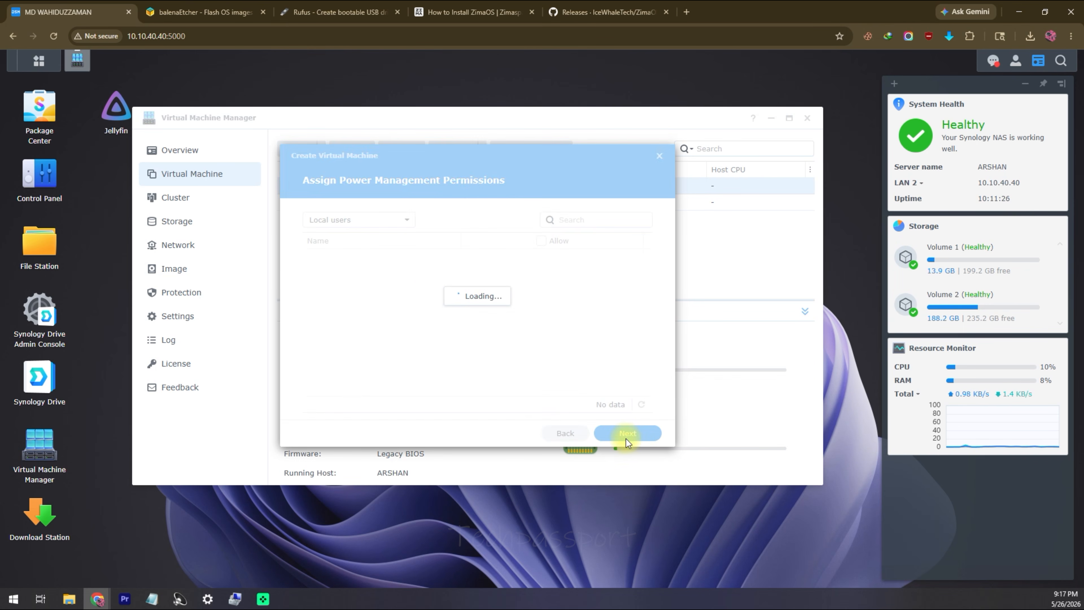
pyautogui.click(550, 274)
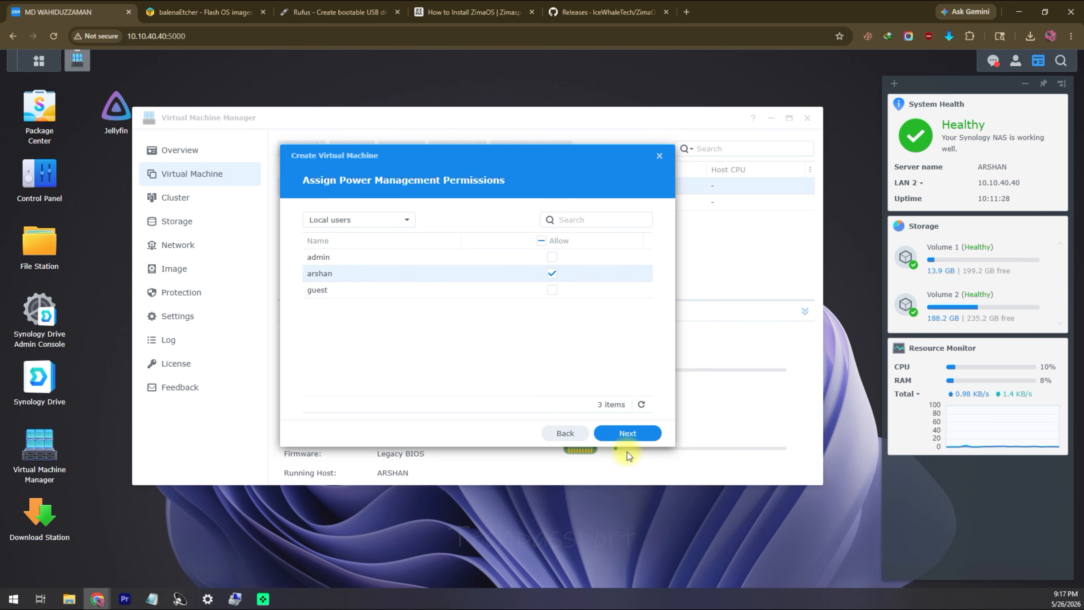
pyautogui.click(631, 434)
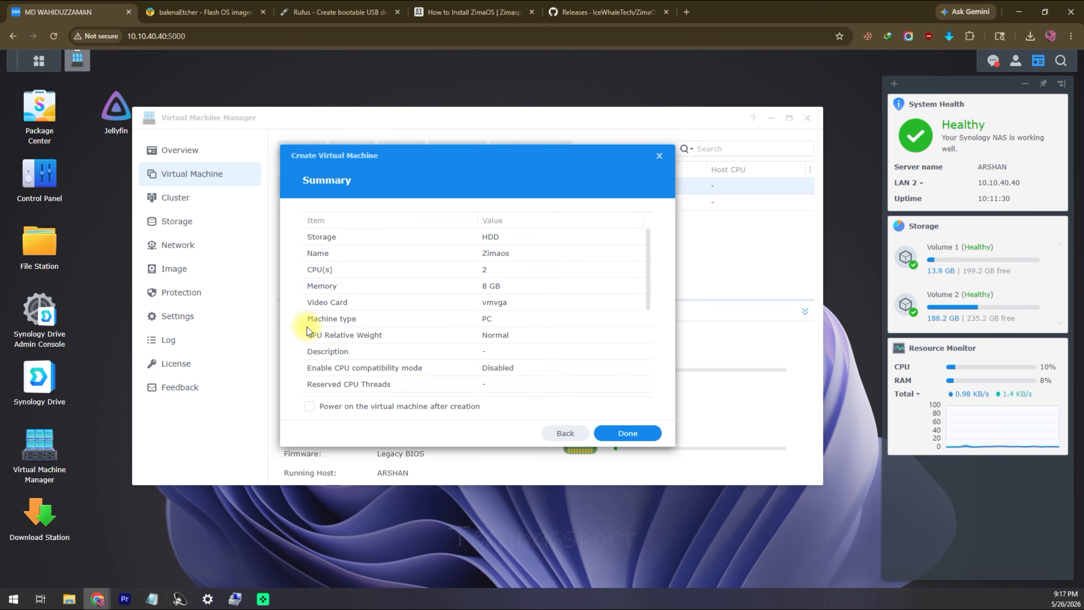
pyautogui.scroll(-4, 423, 356)
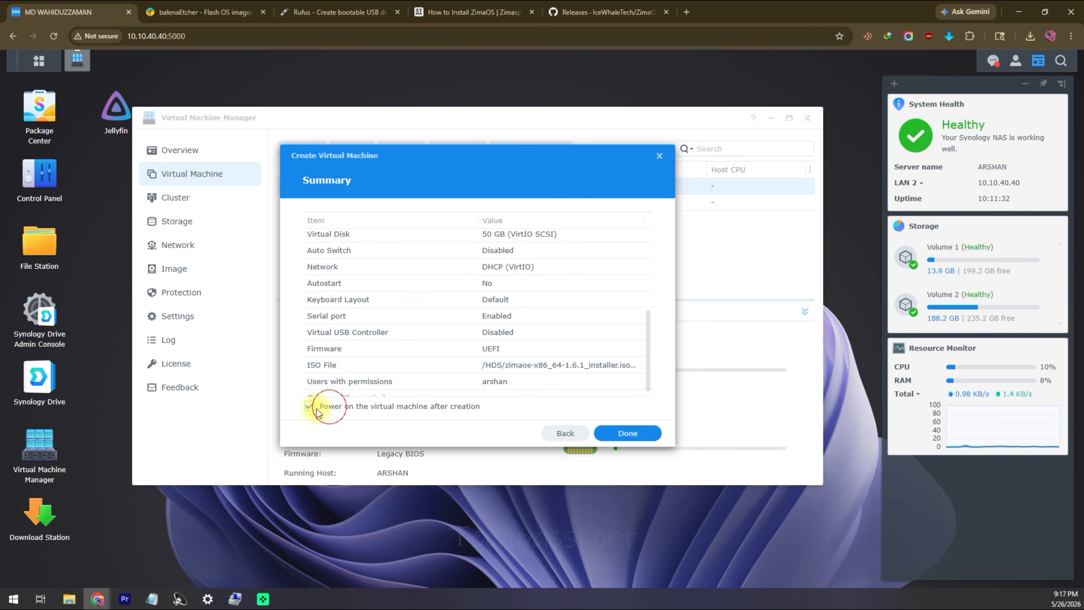
pyautogui.click(630, 435)
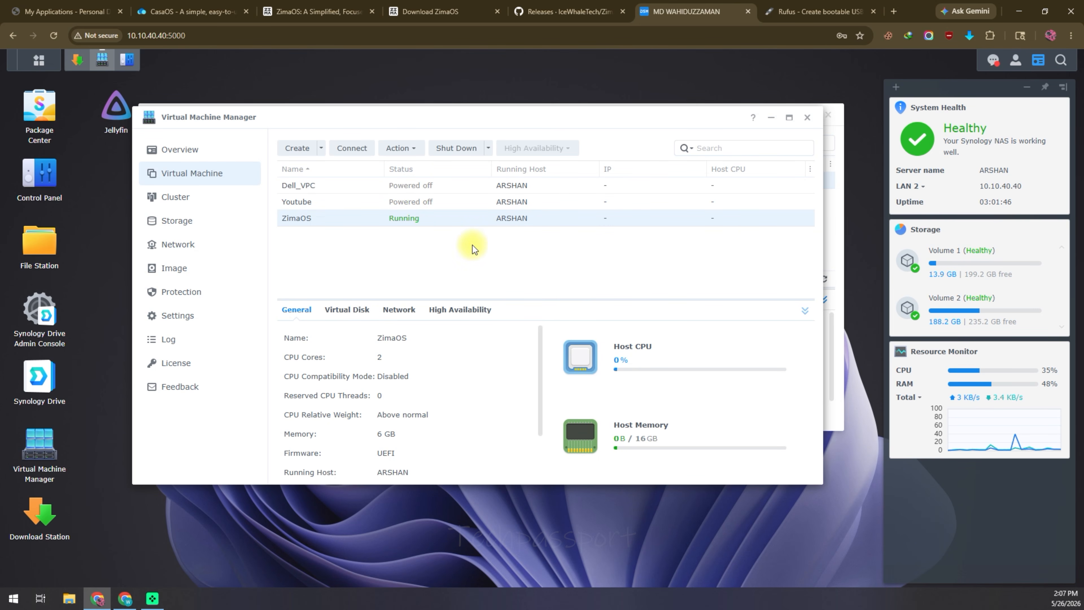
# Step: From the VM console, boot Install ZimaOS, target /dev/sda (53.7GB) and confirm the wipe
pyautogui.click(352, 147)
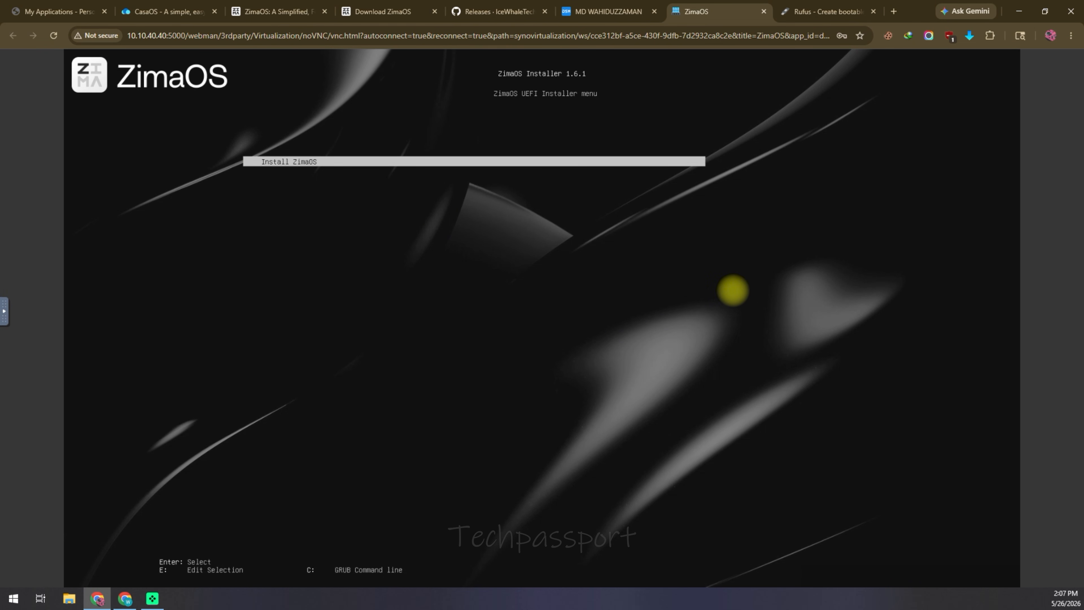
pyautogui.press('Return')
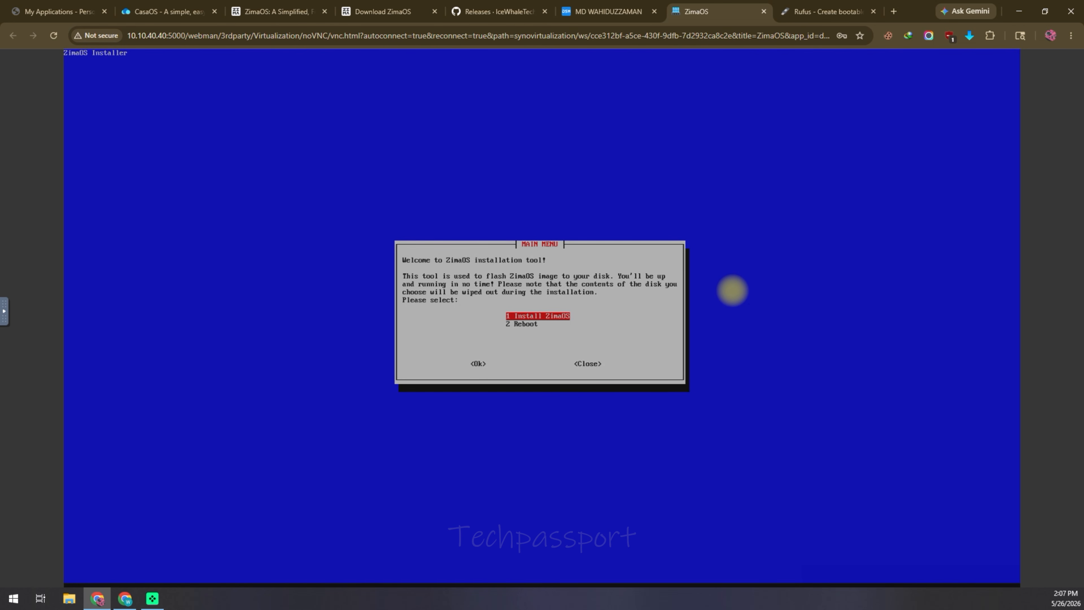
pyautogui.press('Return')
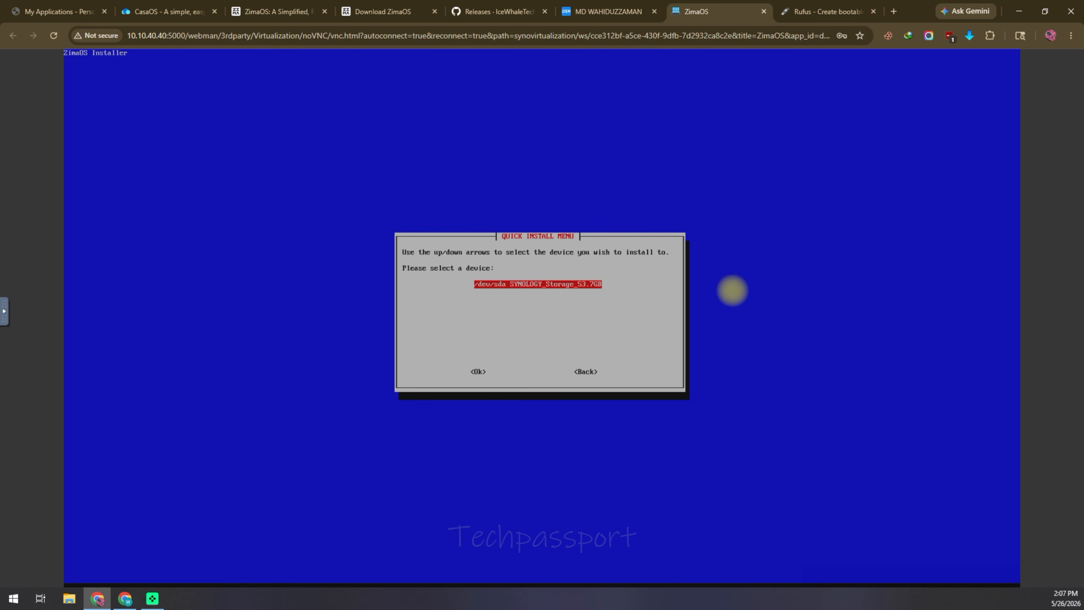
pyautogui.press('Return')
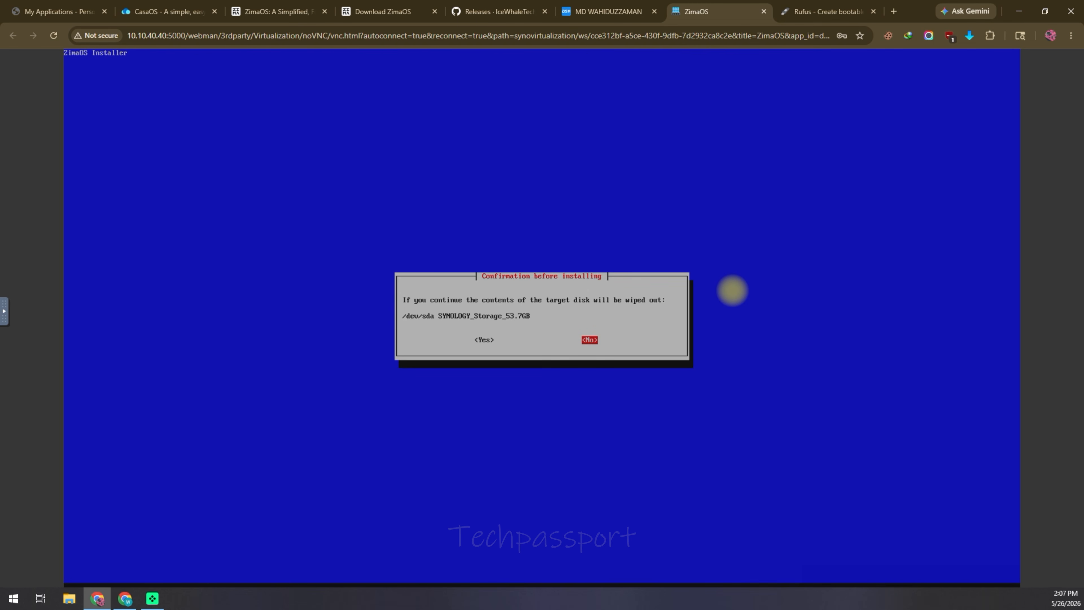
pyautogui.press('Left')
pyautogui.press('Return')
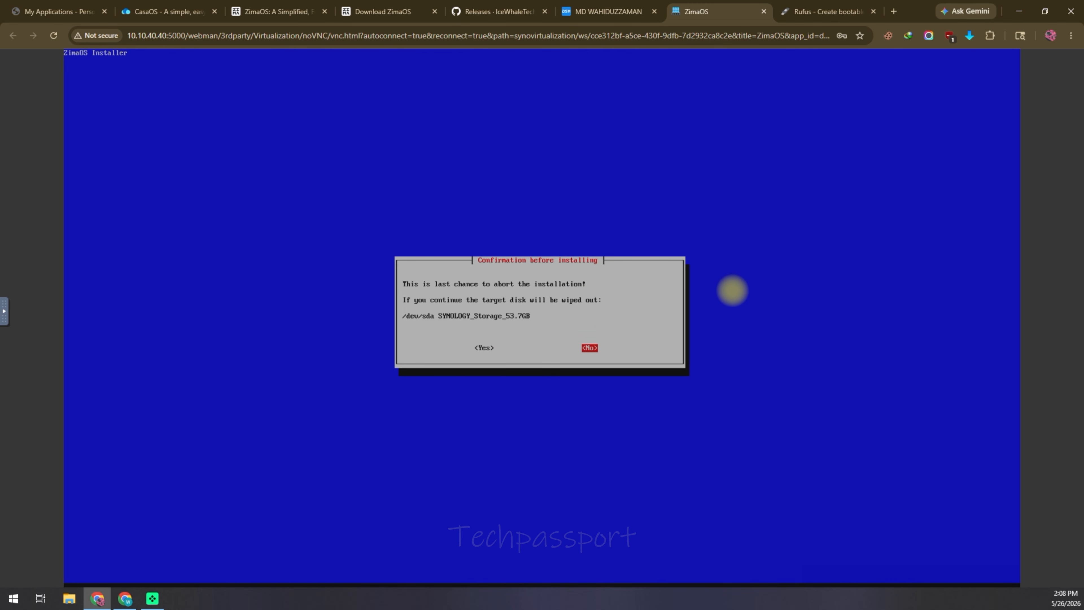
pyautogui.press('Left')
pyautogui.press('Return')
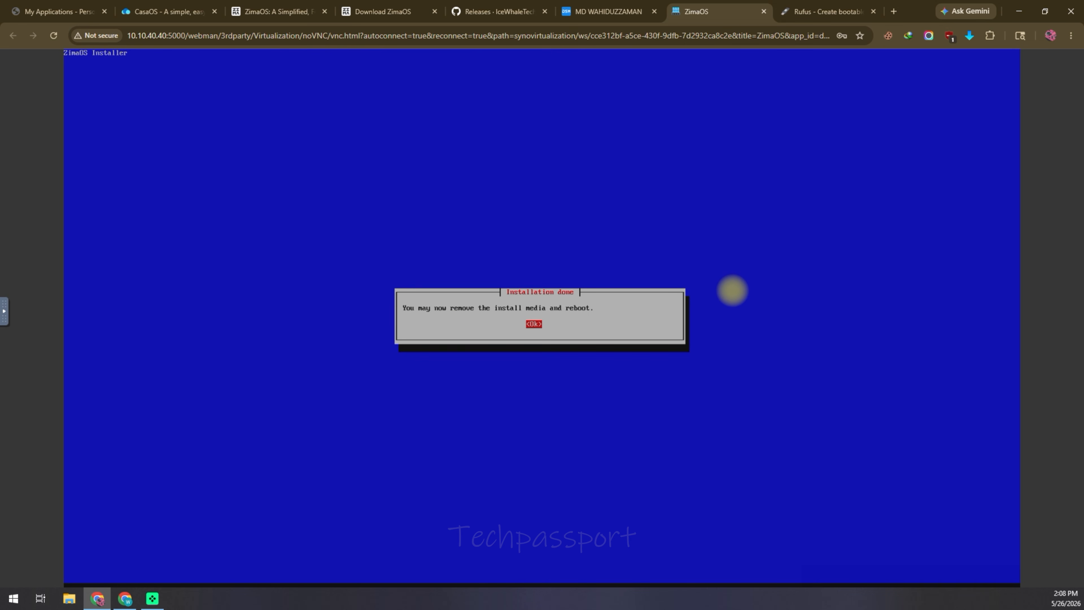
pyautogui.press('Return')
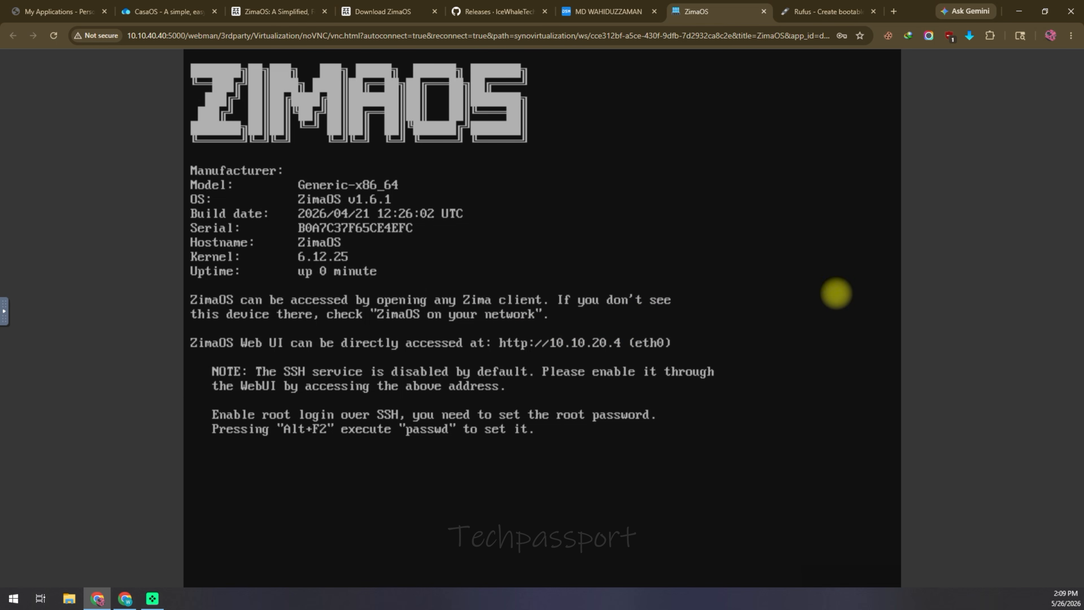
# Step: Note the ZimaOS web UI address 10.10.20.4 from the VM console and open a blank Chrome tab
pyautogui.click(967, 574)
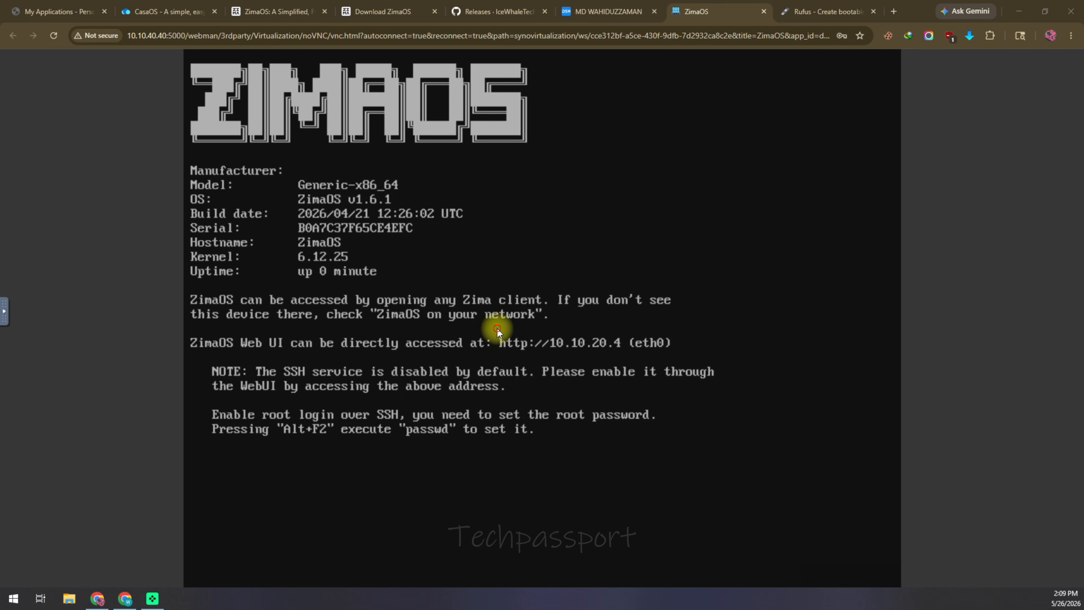
pyautogui.moveTo(498, 330)
pyautogui.mouseDown()
pyautogui.moveTo(520, 360)
pyautogui.moveTo(630, 358)
pyautogui.mouseUp()
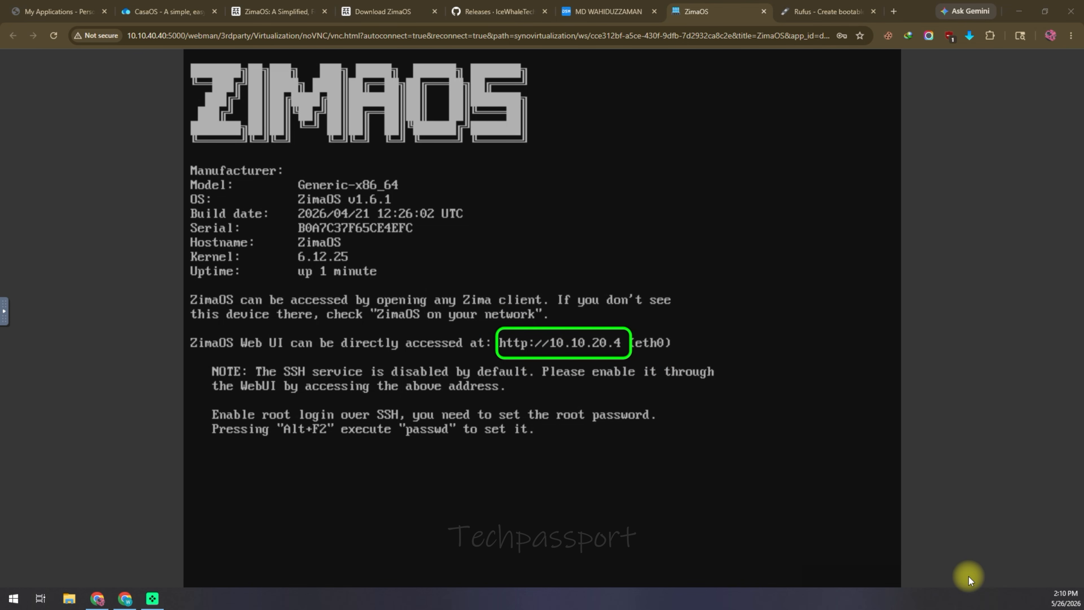
pyautogui.click(893, 11)
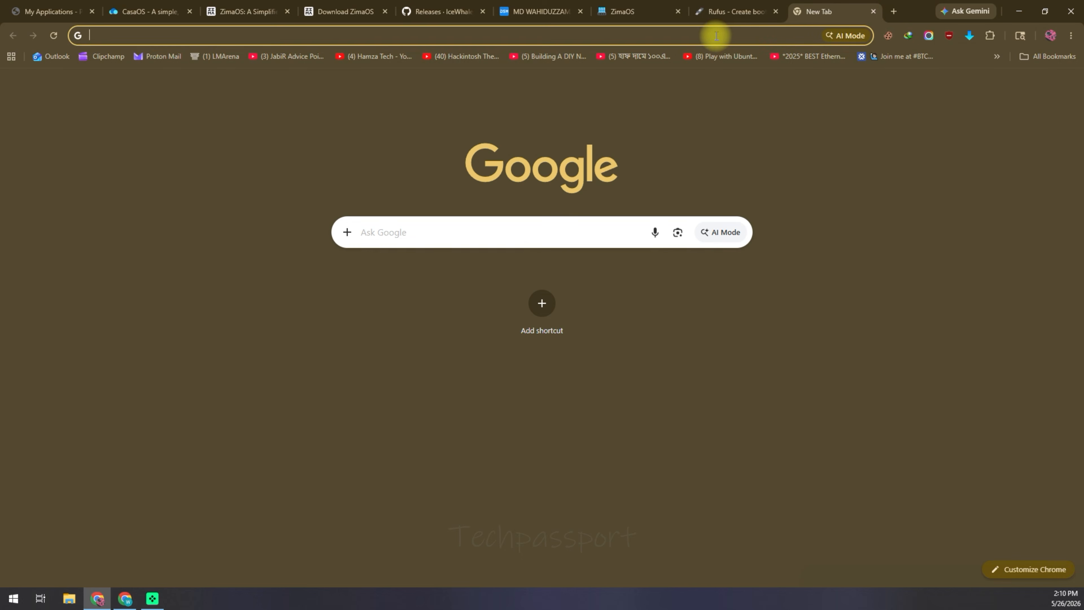
# Step: Browse to 10.10.20.4 to bring up the Welcome to ZimaOS setup page
pyautogui.write('10.10.')
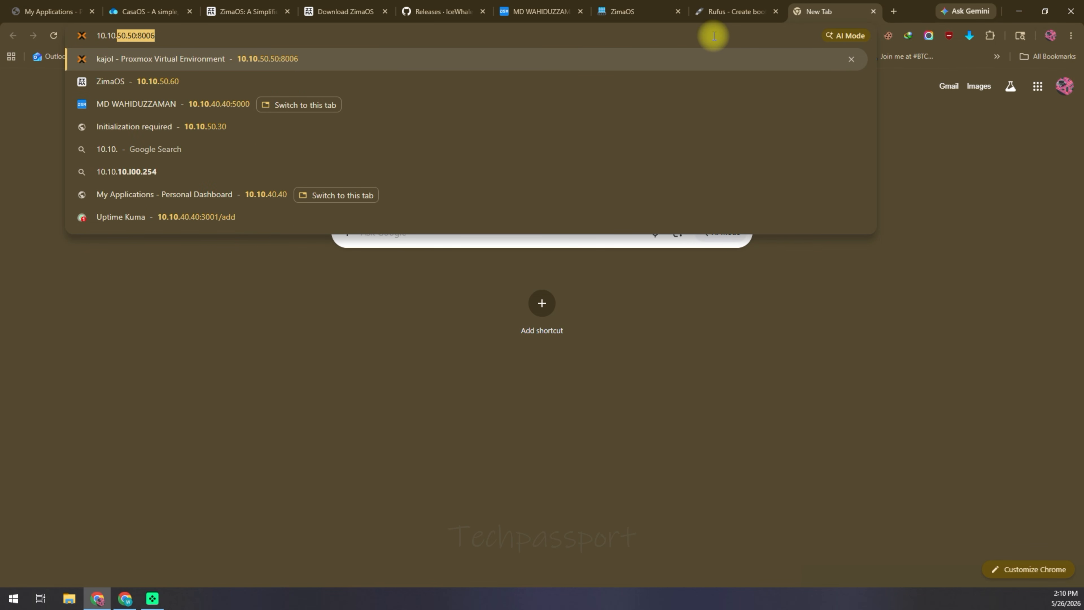
pyautogui.write('20.4')
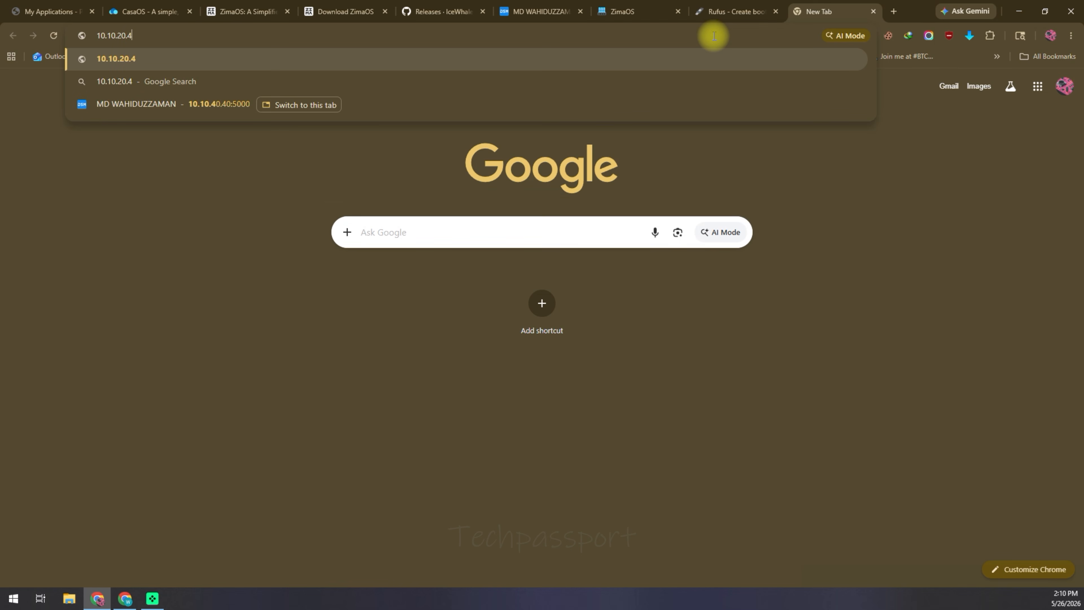
pyautogui.press('Return')
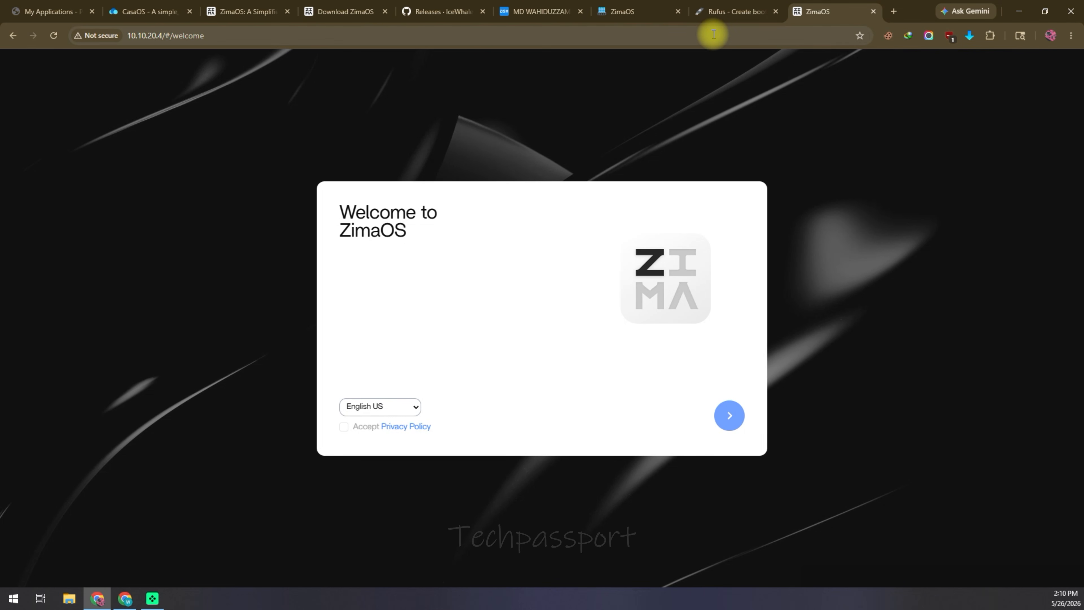
# Step: Accept the privacy policy, keep the language on English US, and continue to account creation
pyautogui.click(342, 426)
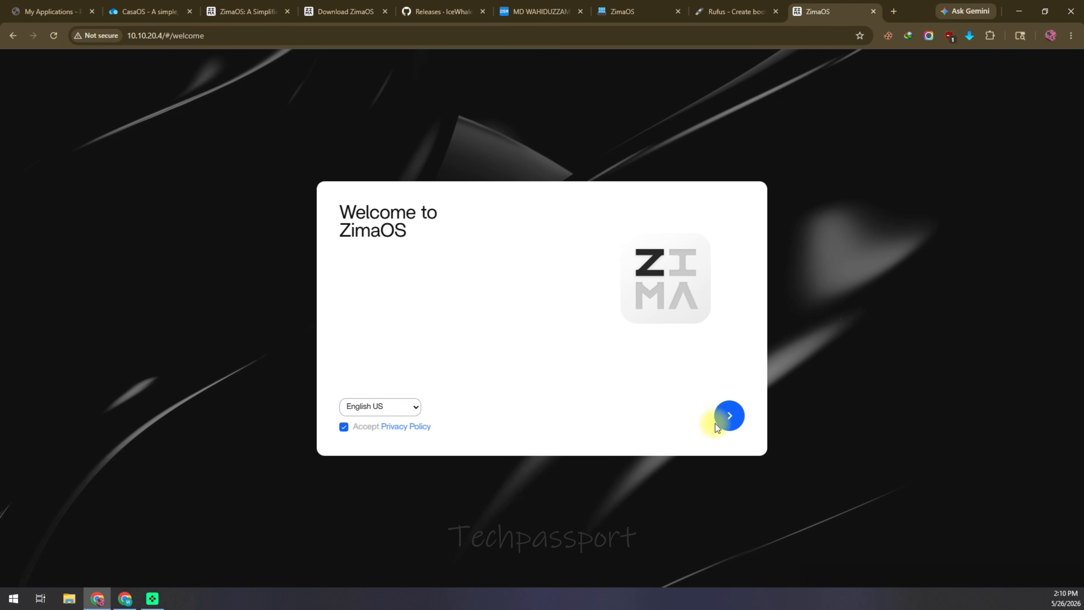
pyautogui.click(406, 405)
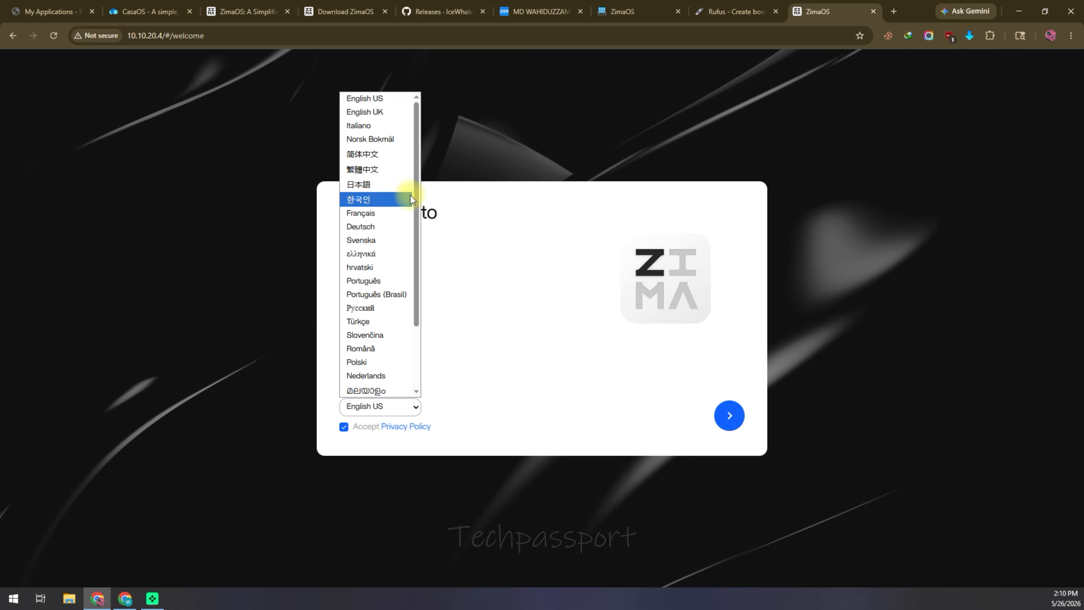
pyautogui.scroll(-2, 408, 303)
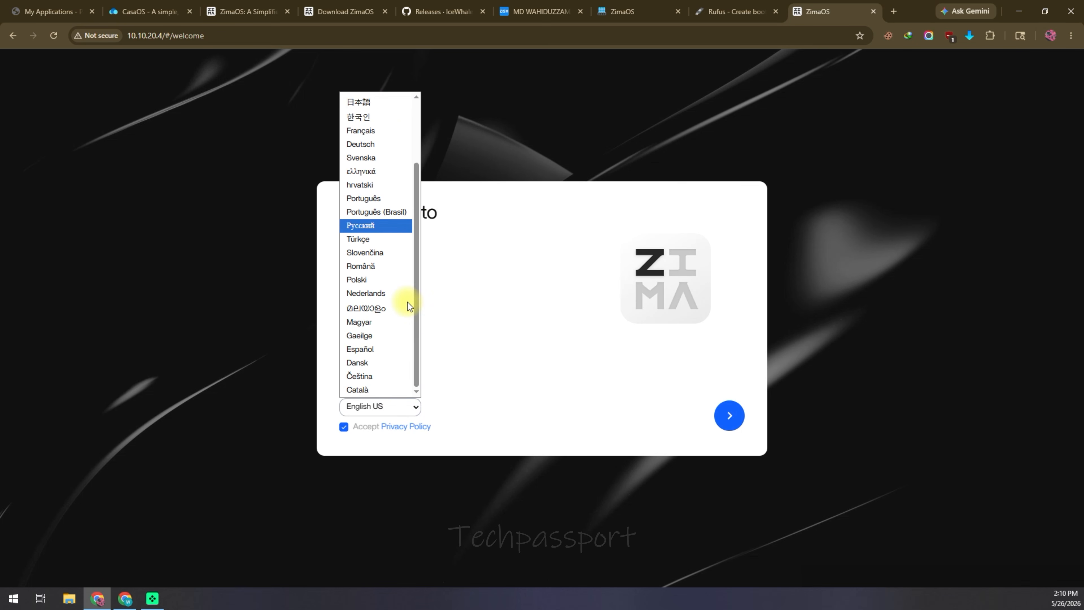
pyautogui.scroll(2, 407, 301)
pyautogui.click(527, 369)
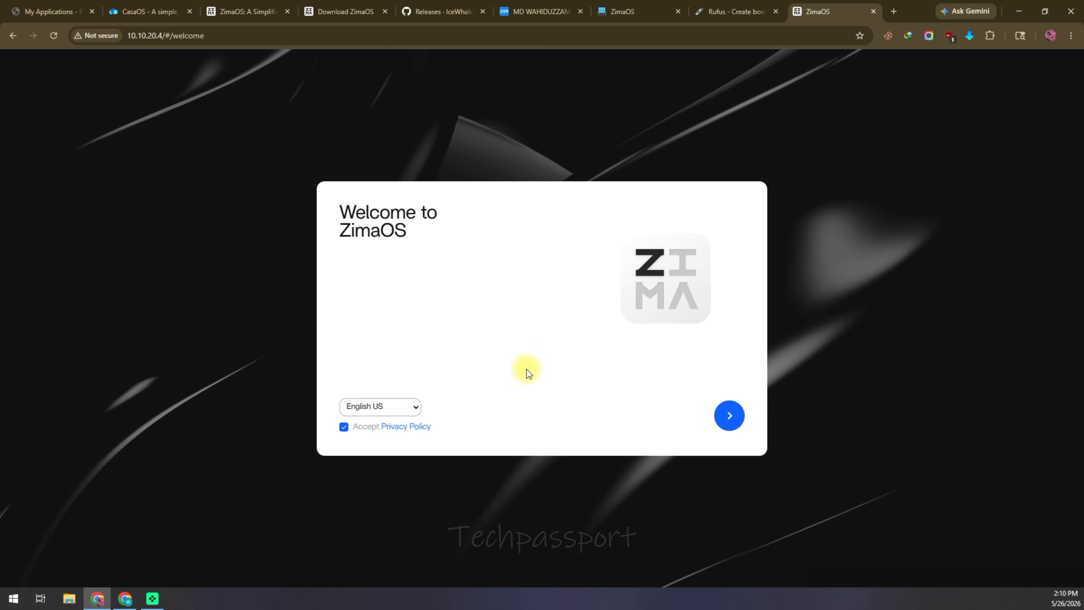
pyautogui.click(713, 421)
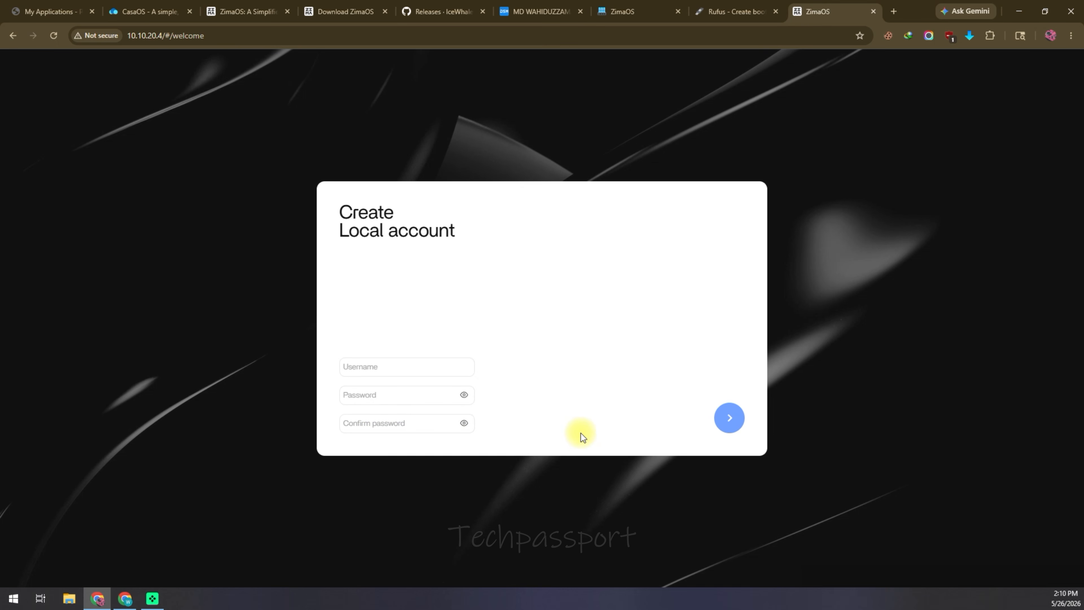
# Step: Create the local account with a username and password, decline Chrome's password saving, then enter the Dashboard
pyautogui.click(380, 367)
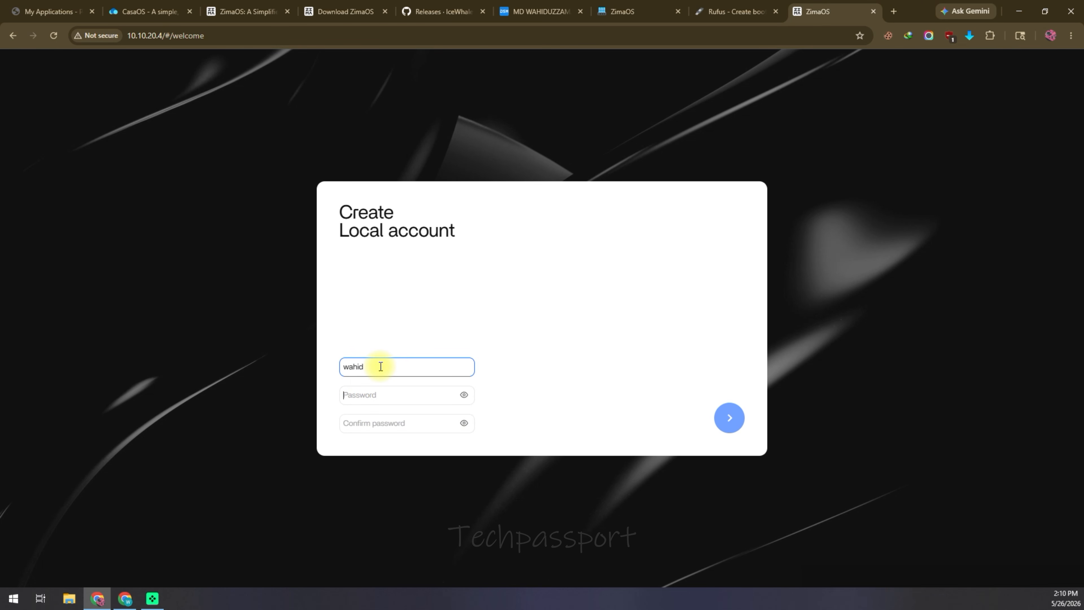
pyautogui.press('Tab')
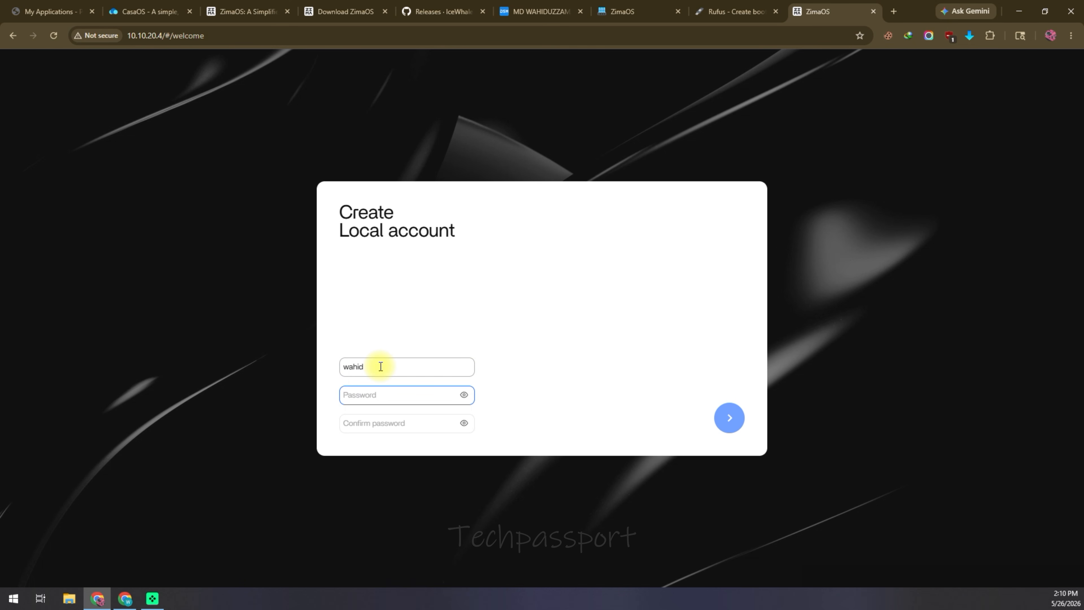
pyautogui.write('12')
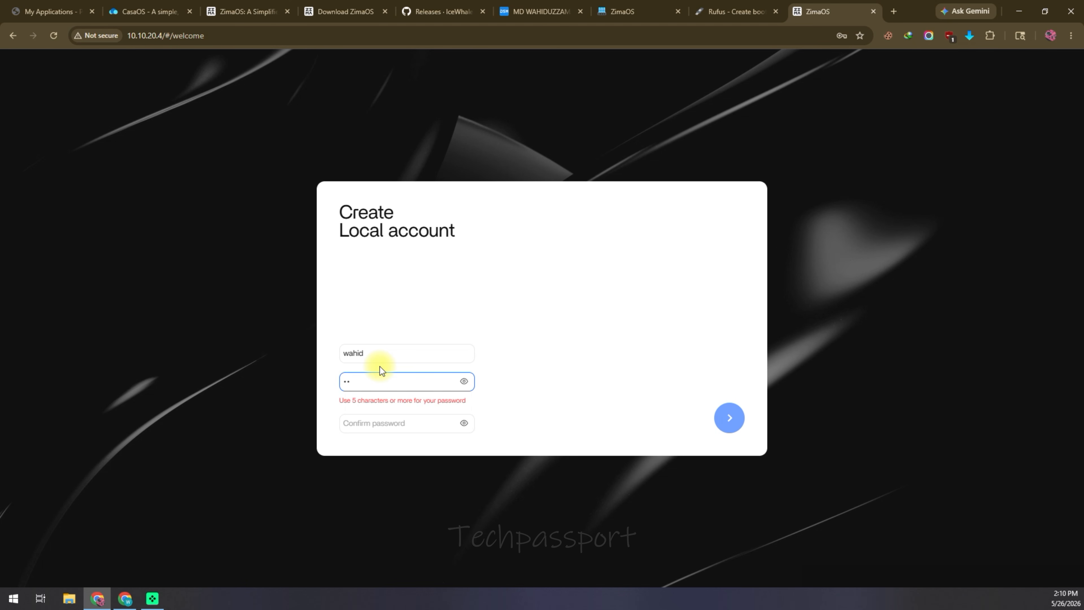
pyautogui.write('3456')
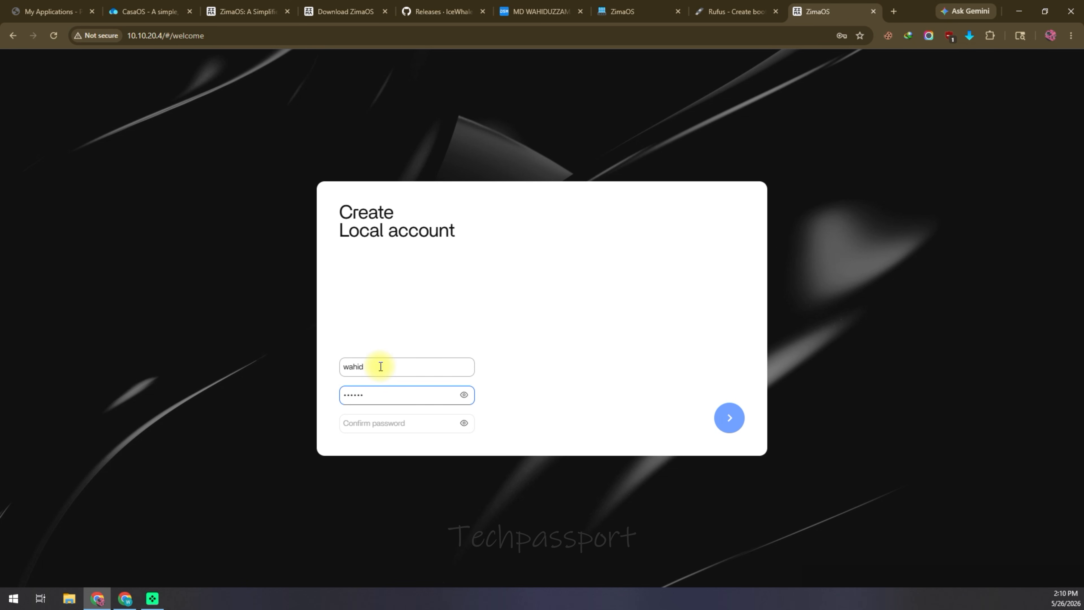
pyautogui.click(401, 424)
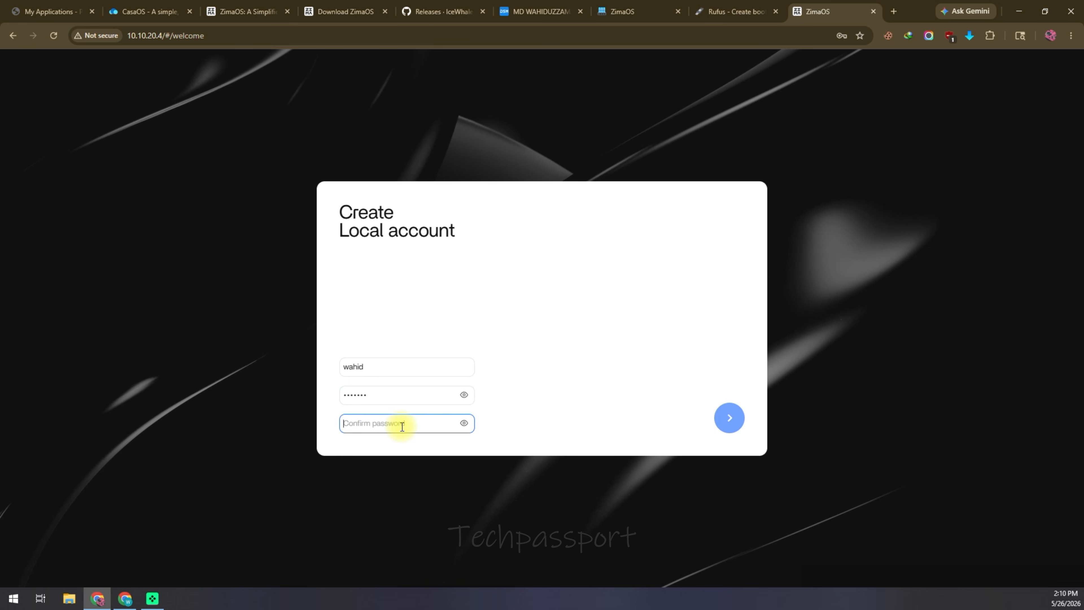
pyautogui.write('123456')
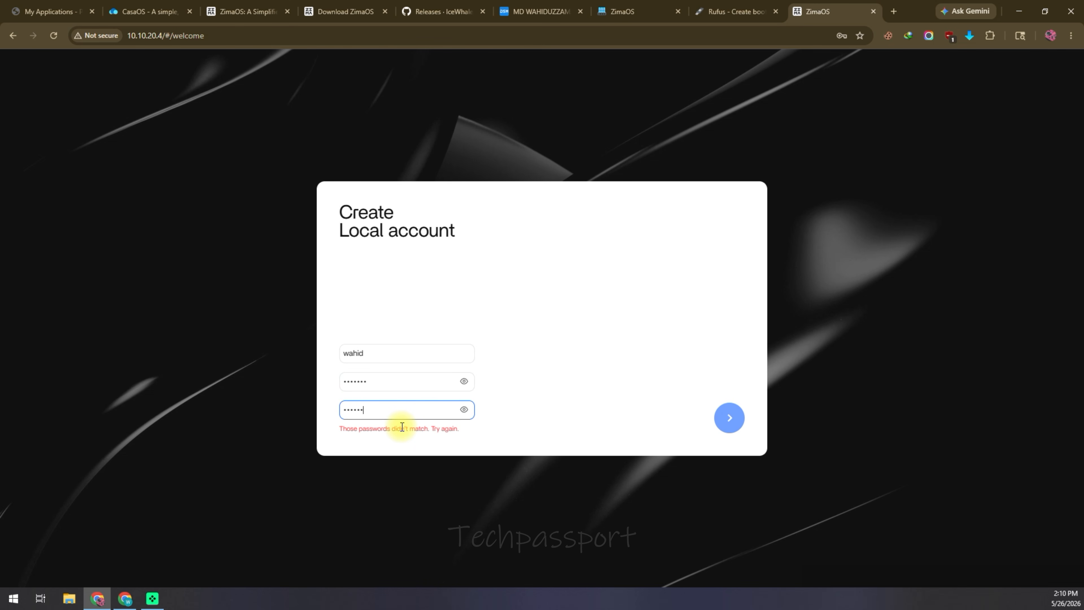
pyautogui.write('@')
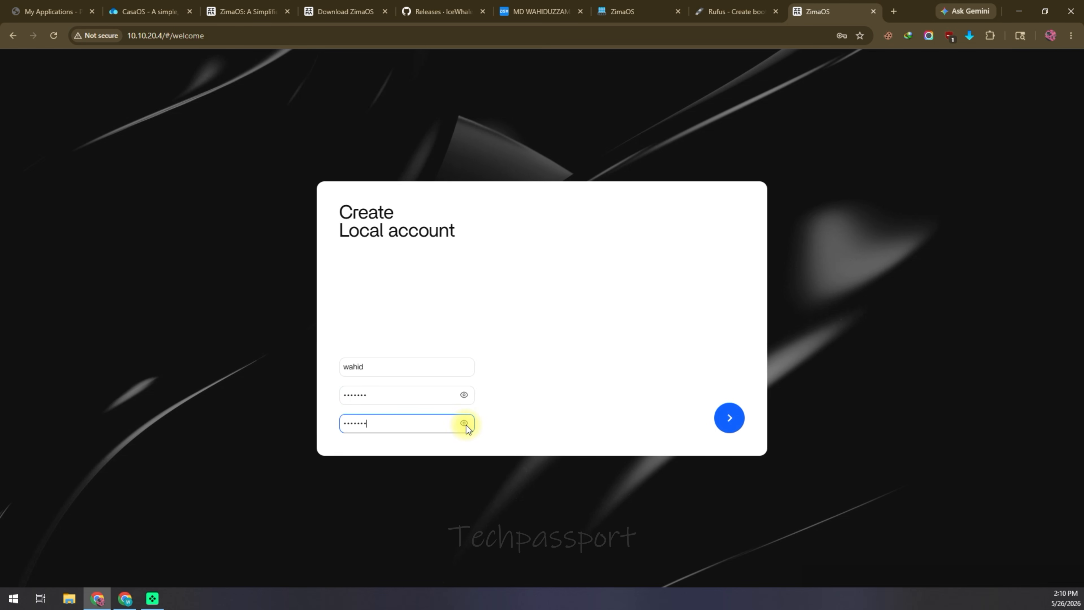
pyautogui.click(465, 424)
pyautogui.click(729, 417)
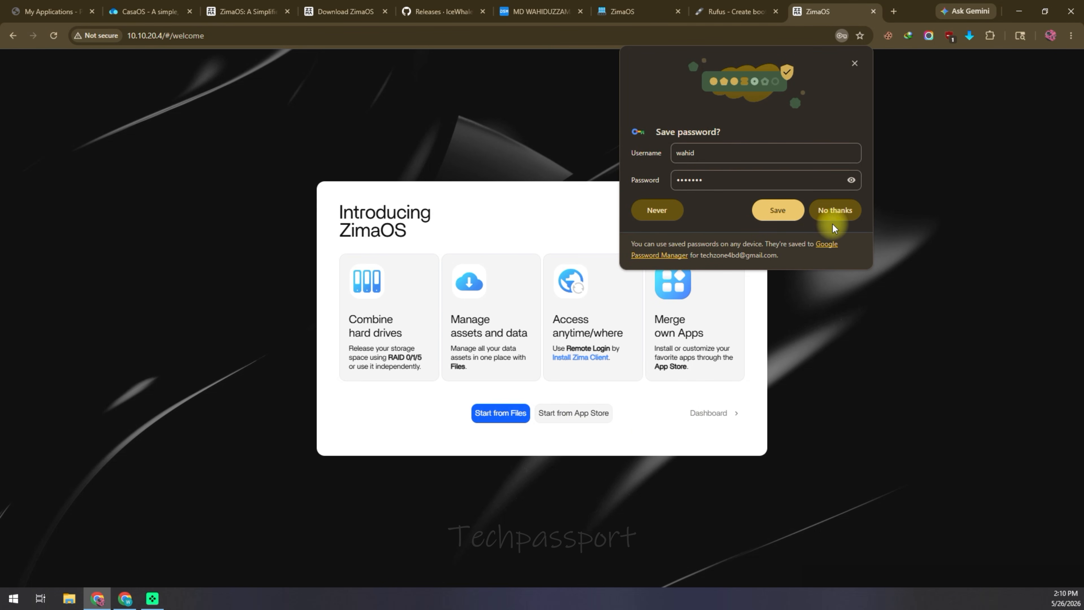
pyautogui.click(835, 211)
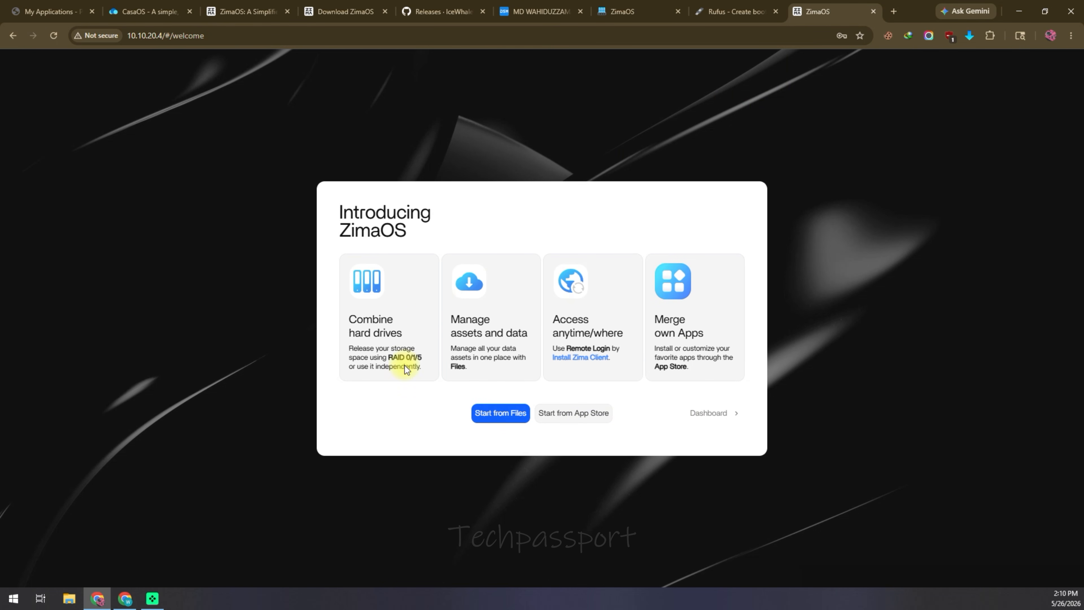
pyautogui.click(712, 413)
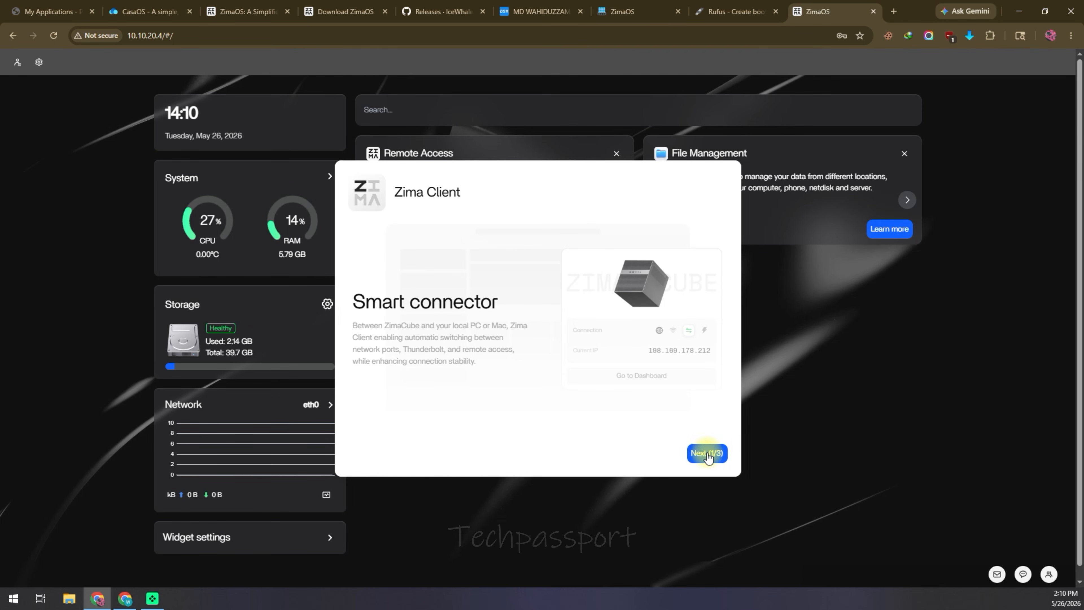
# Step: Step through the Zima Client introduction, start the Windows client download, then close the dialog
pyautogui.click(706, 454)
pyautogui.click(706, 453)
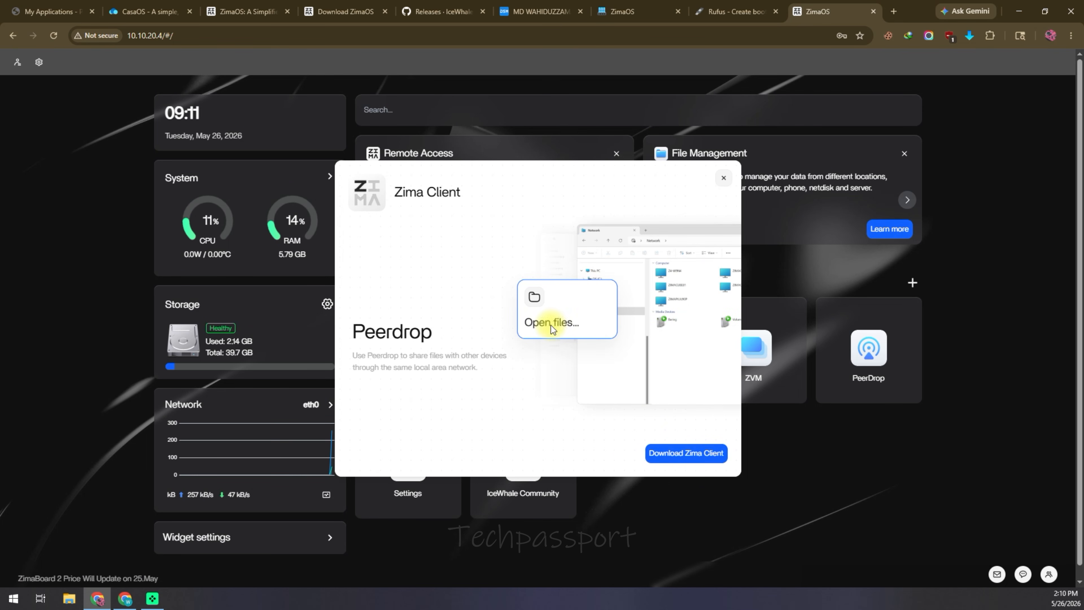
pyautogui.click(703, 456)
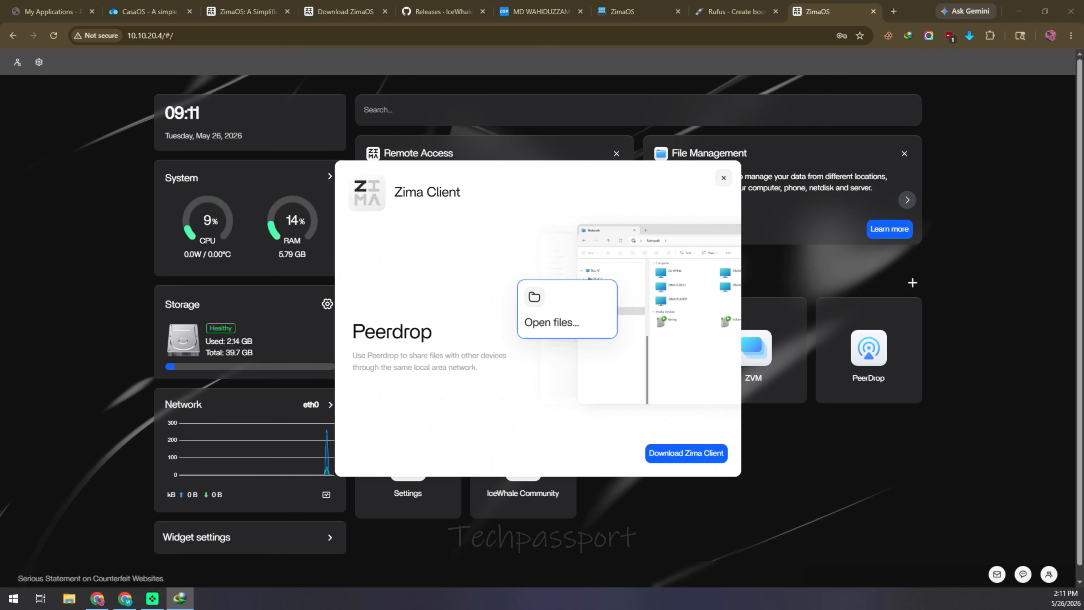
pyautogui.click(724, 177)
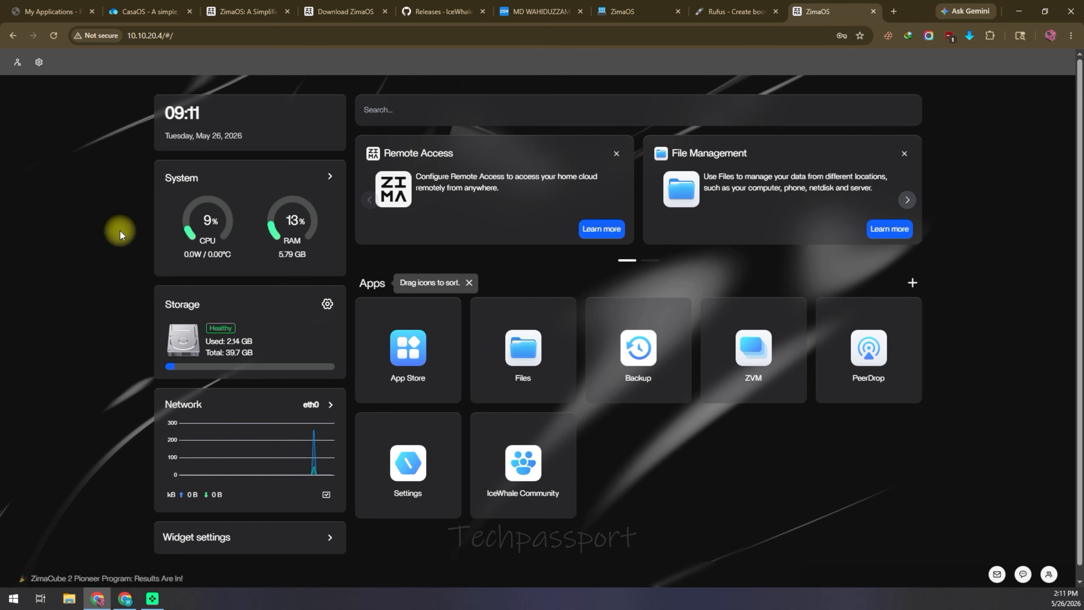
# Step: Check the LAN IP and hardware details in General settings, then view Storage showing 37.5 GB of 39.7 GB free
pyautogui.click(328, 303)
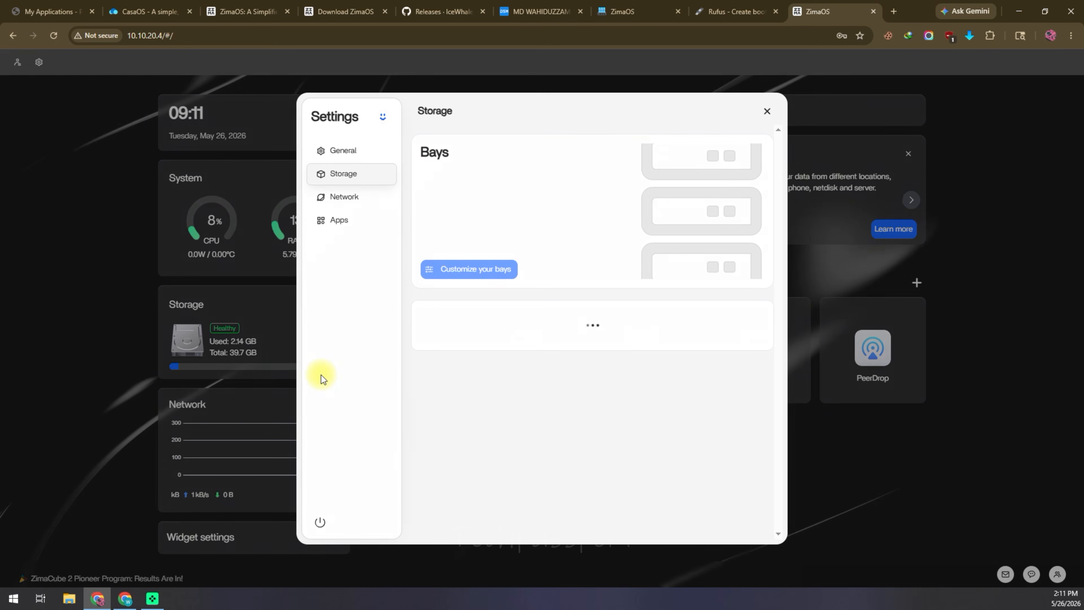
pyautogui.click(350, 152)
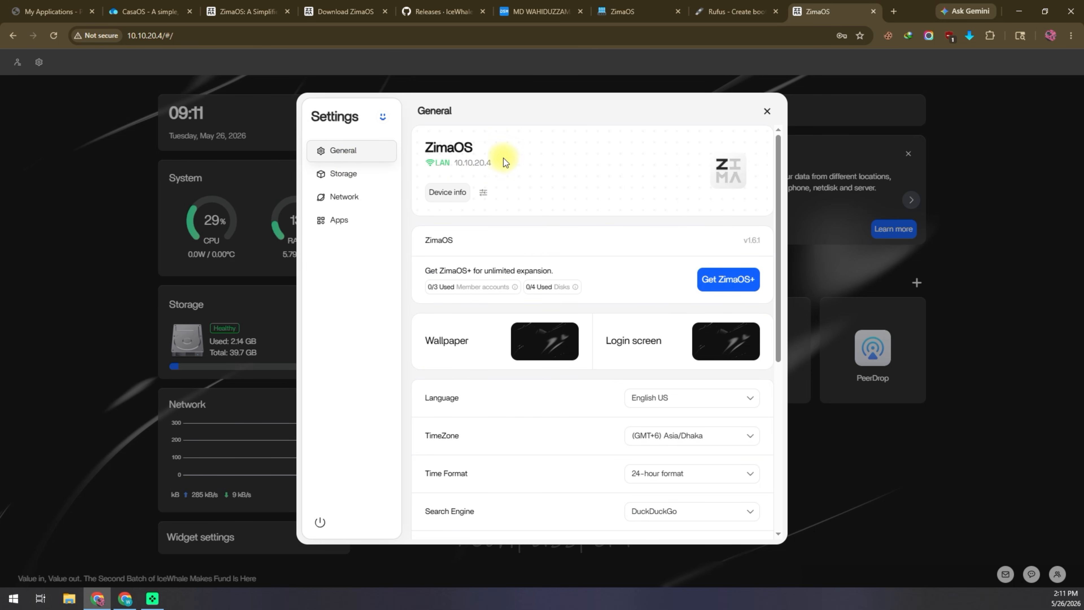
pyautogui.moveTo(498, 162); pyautogui.dragTo(459, 163)
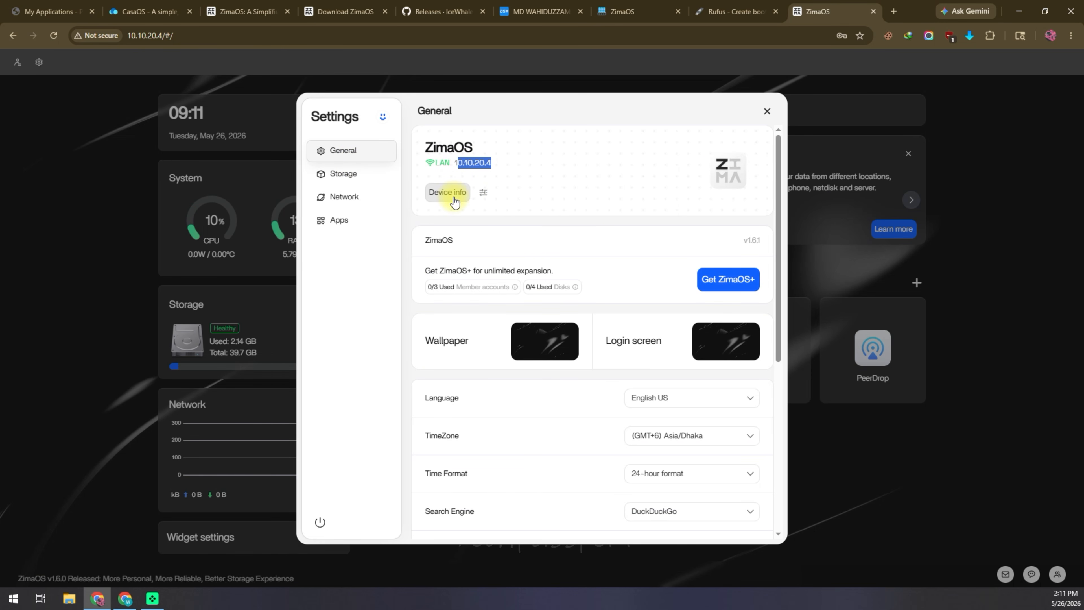
pyautogui.click(443, 192)
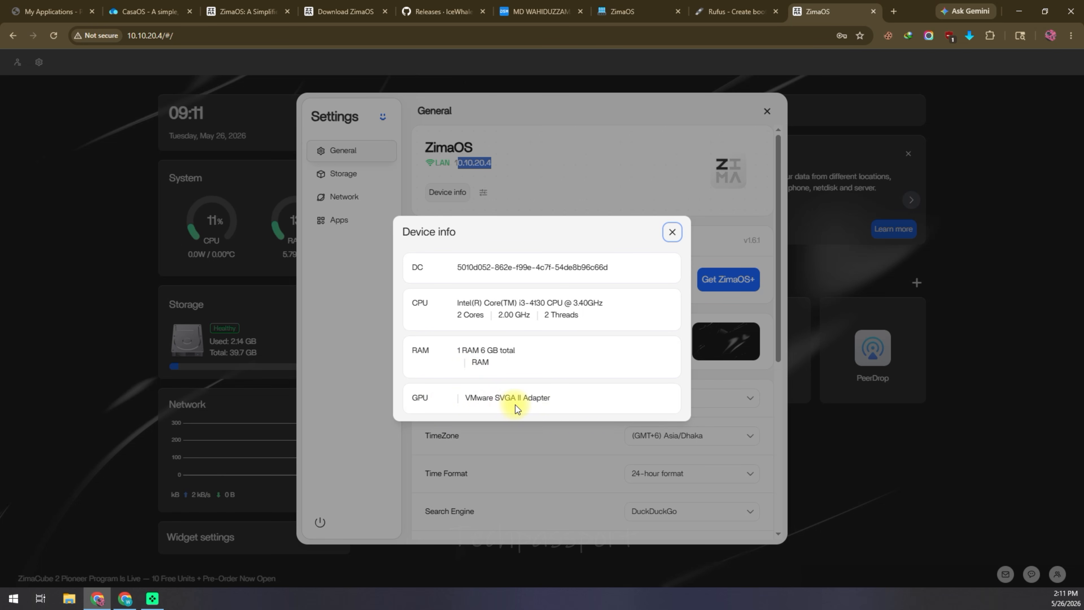
pyautogui.click(672, 232)
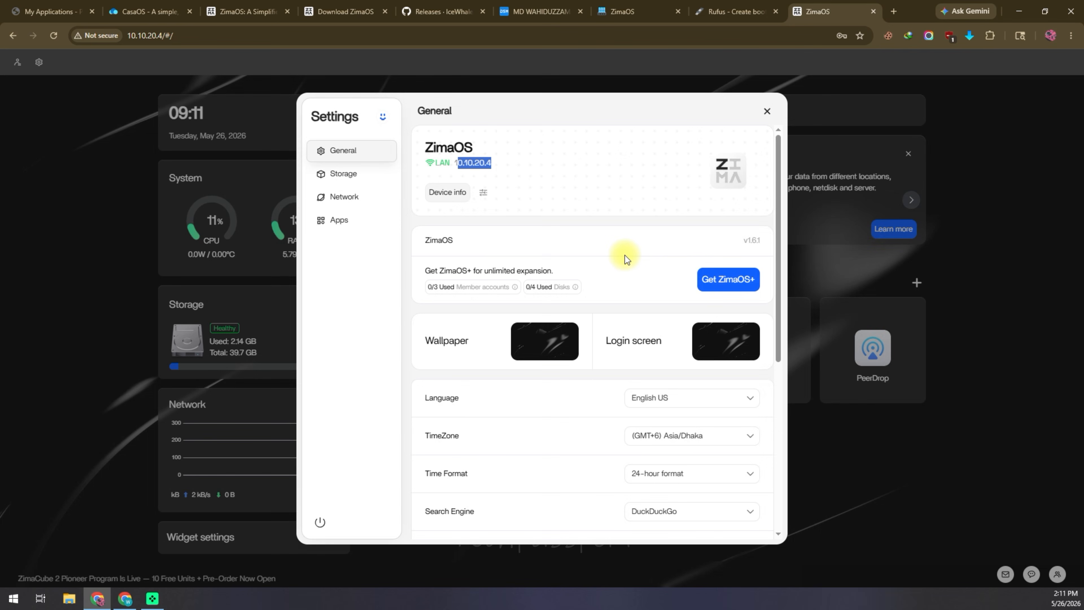
pyautogui.click(366, 174)
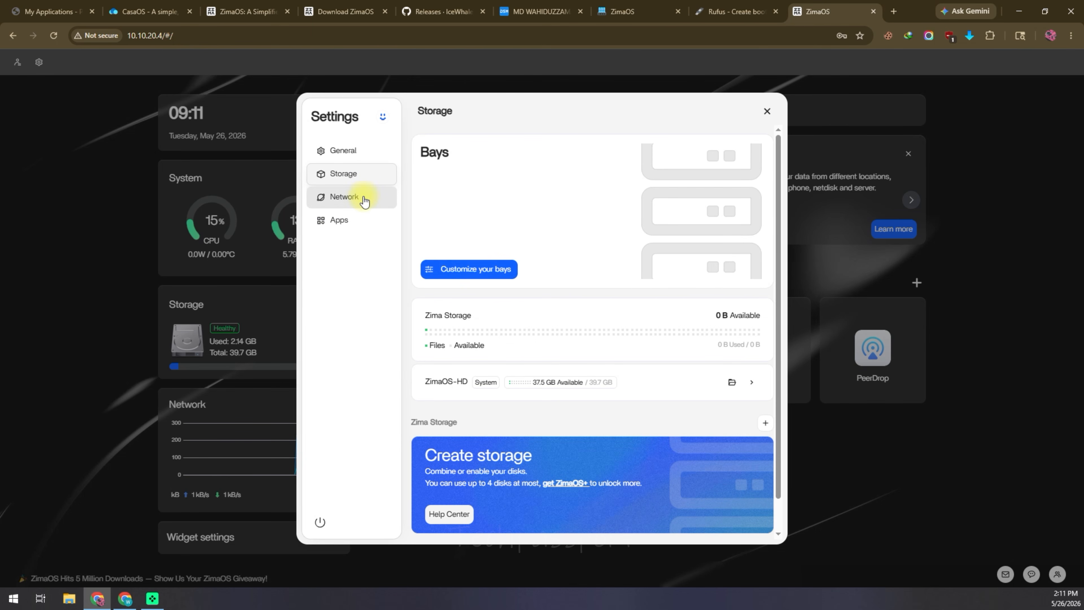
# Step: Inspect Ethernet's manual IPv4 values without saving, check the Apps data paths under /media/ZimaOS-HD, and close Settings
pyautogui.click(364, 200)
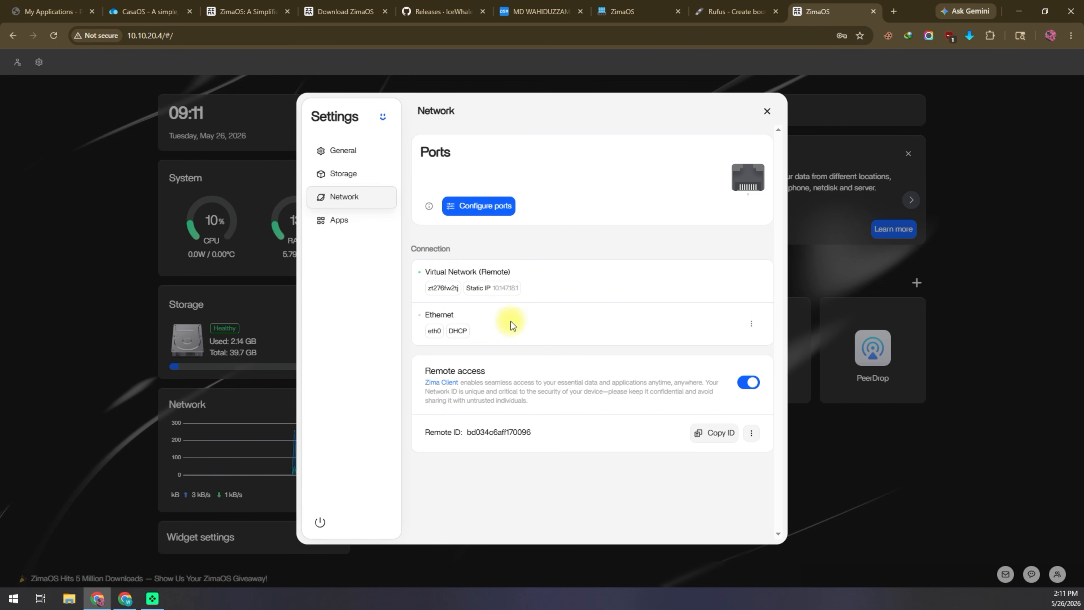
pyautogui.click(749, 332)
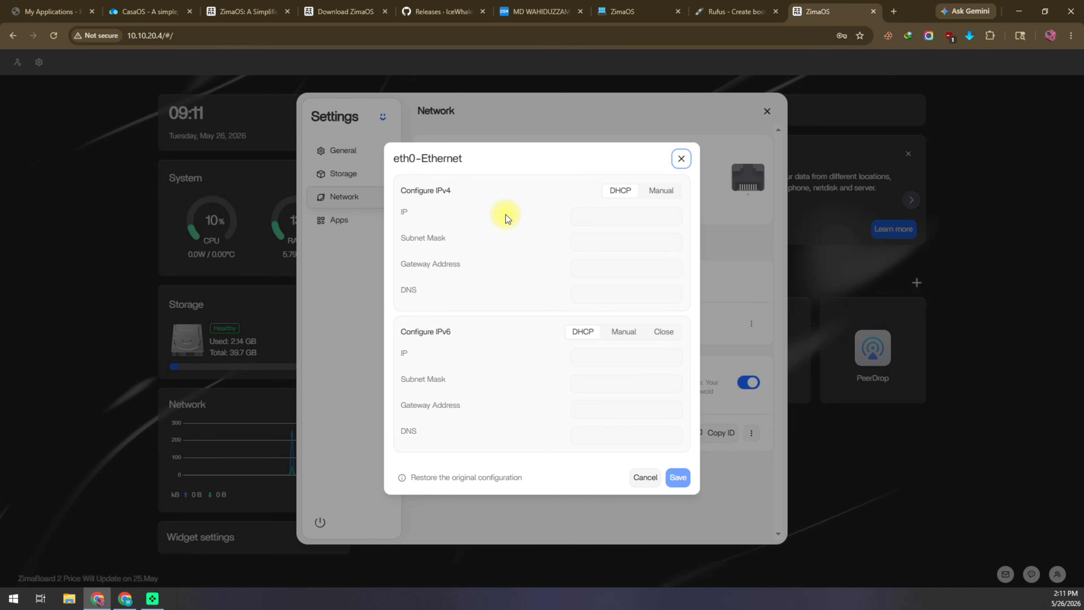
pyautogui.click(668, 193)
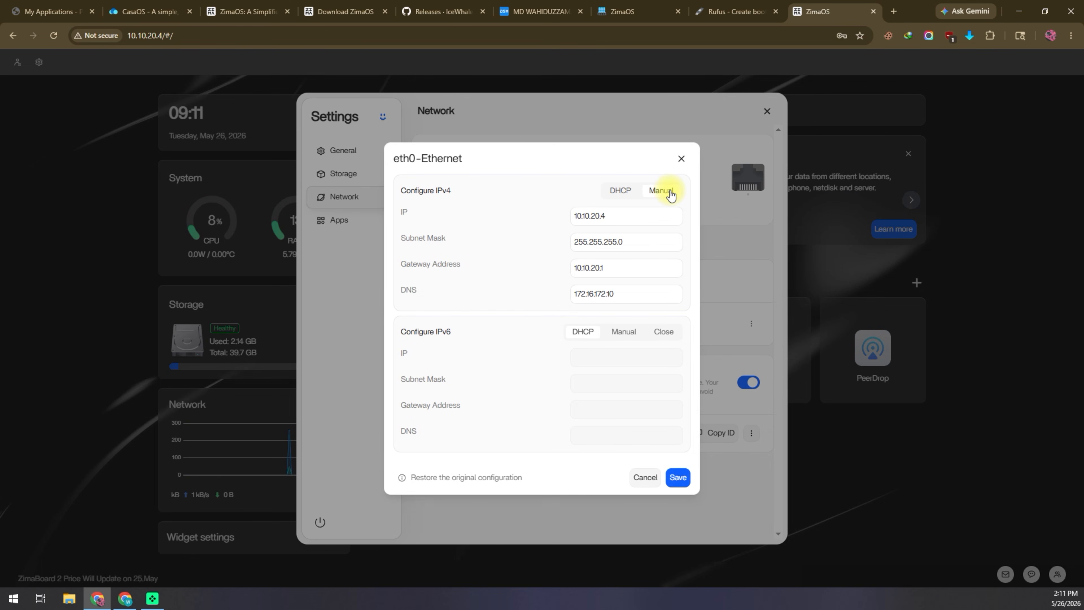
pyautogui.moveTo(678, 215); pyautogui.dragTo(490, 217)
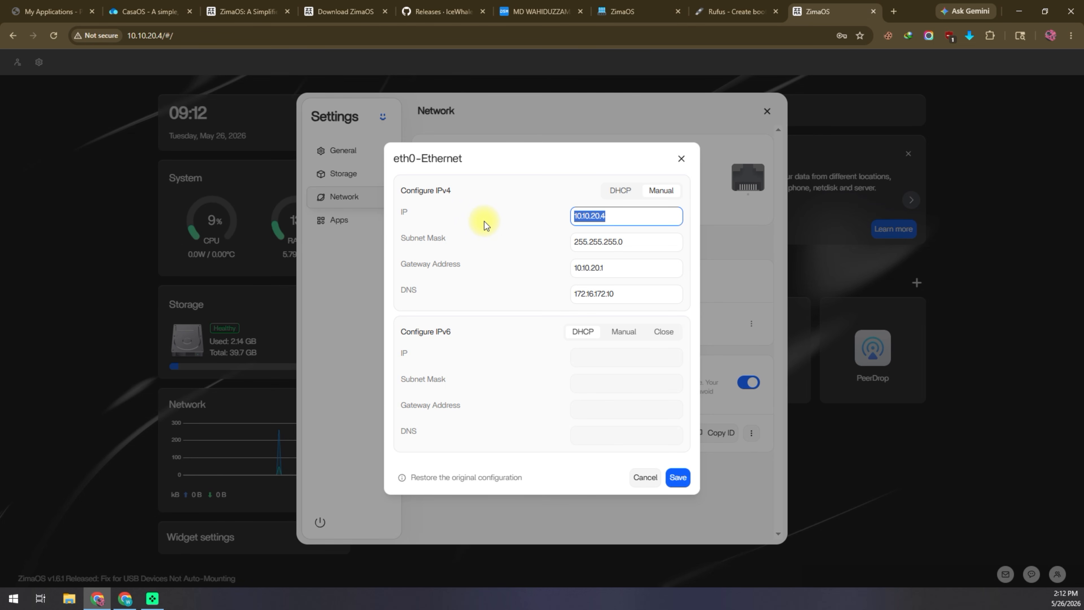
pyautogui.click(643, 477)
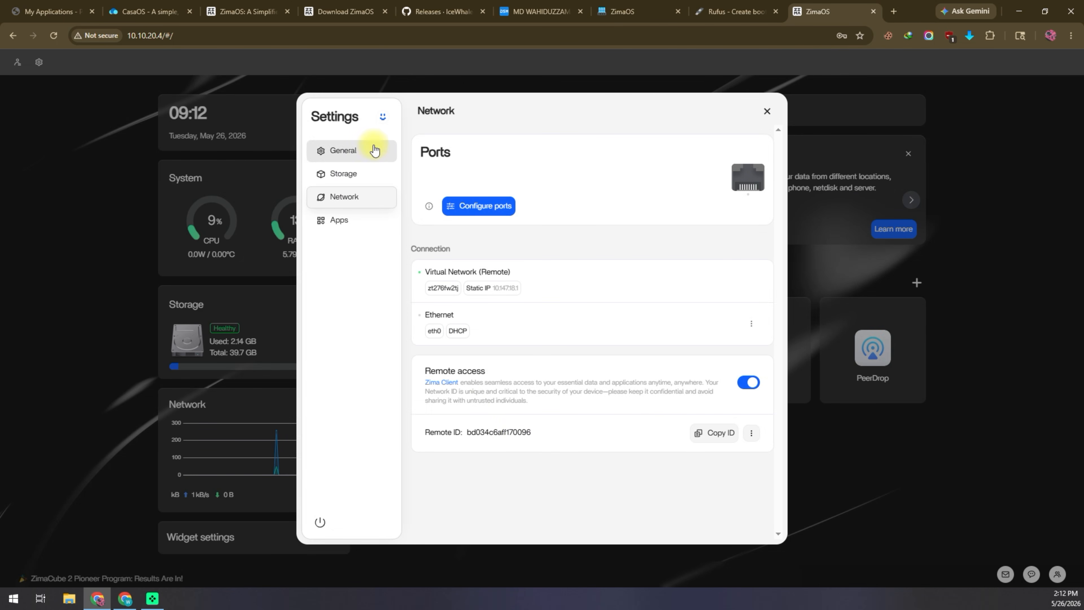
pyautogui.click(344, 222)
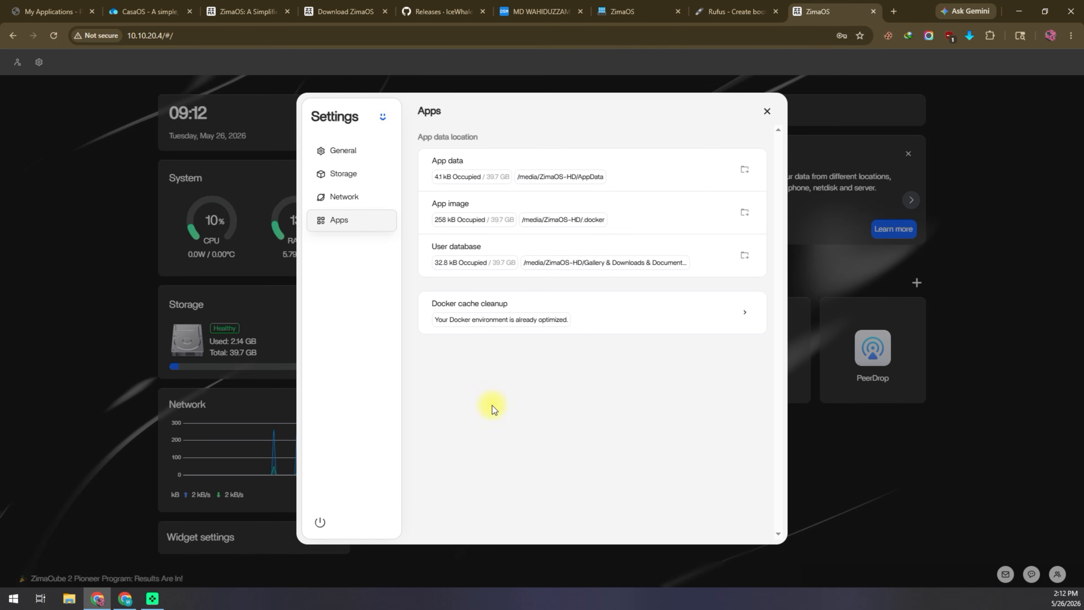
pyautogui.click(767, 111)
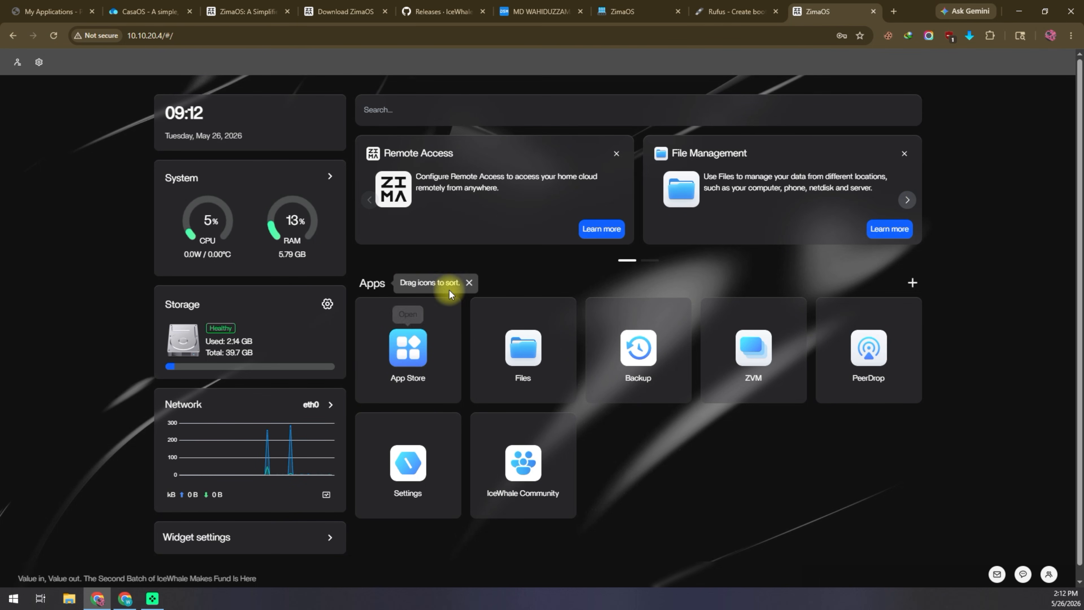
pyautogui.click(520, 348)
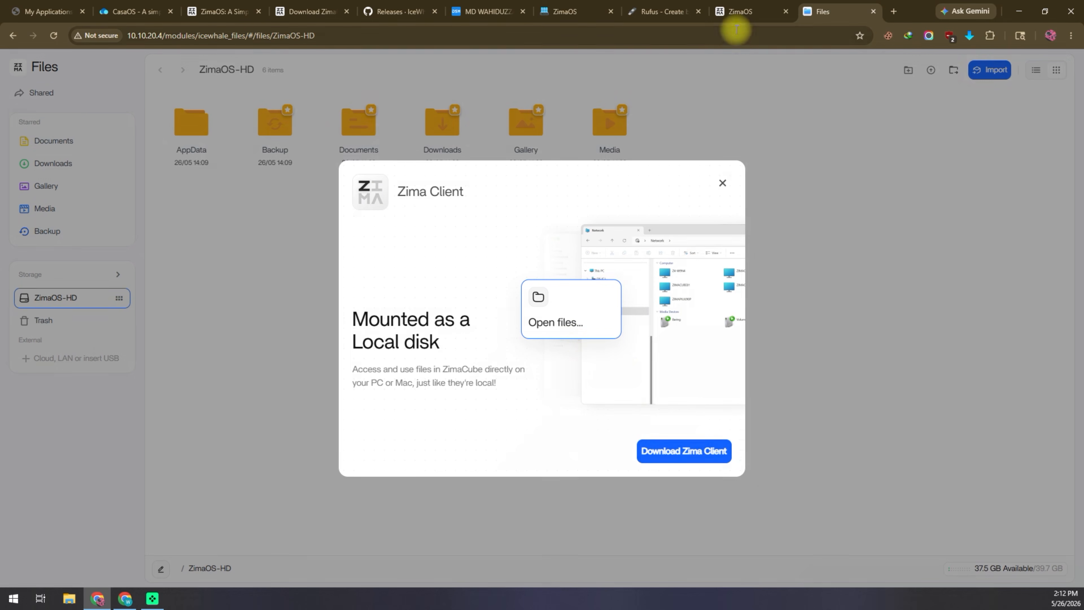
pyautogui.click(722, 183)
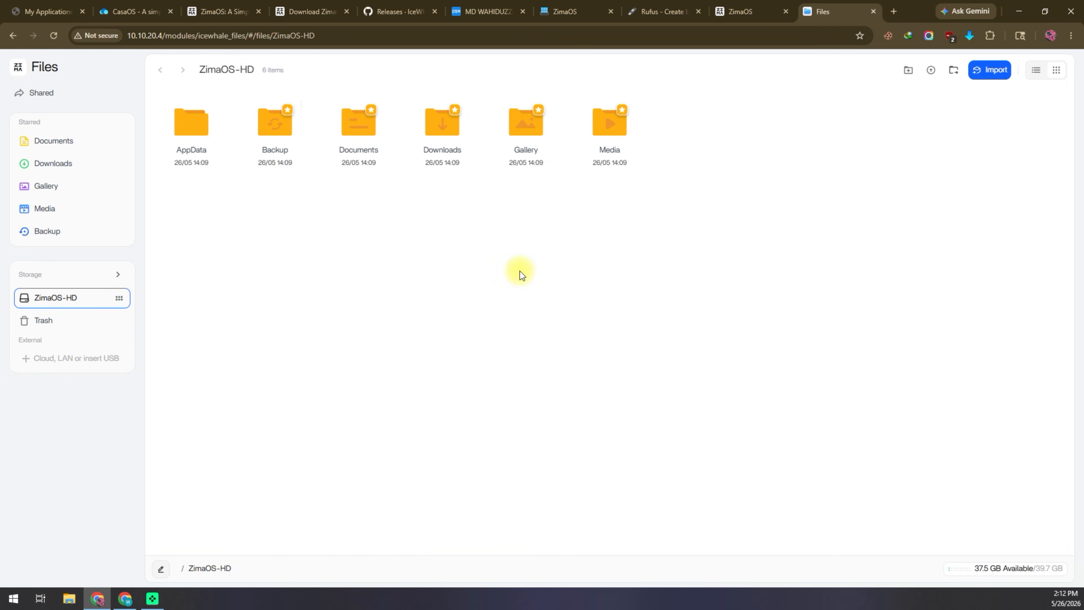
pyautogui.click(752, 11)
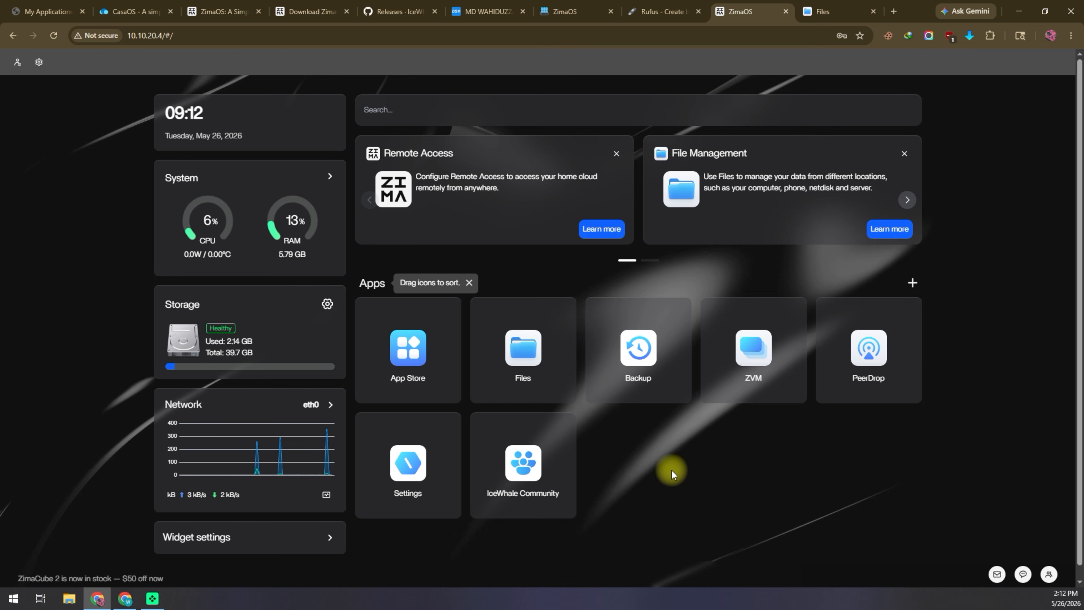
pyautogui.click(401, 341)
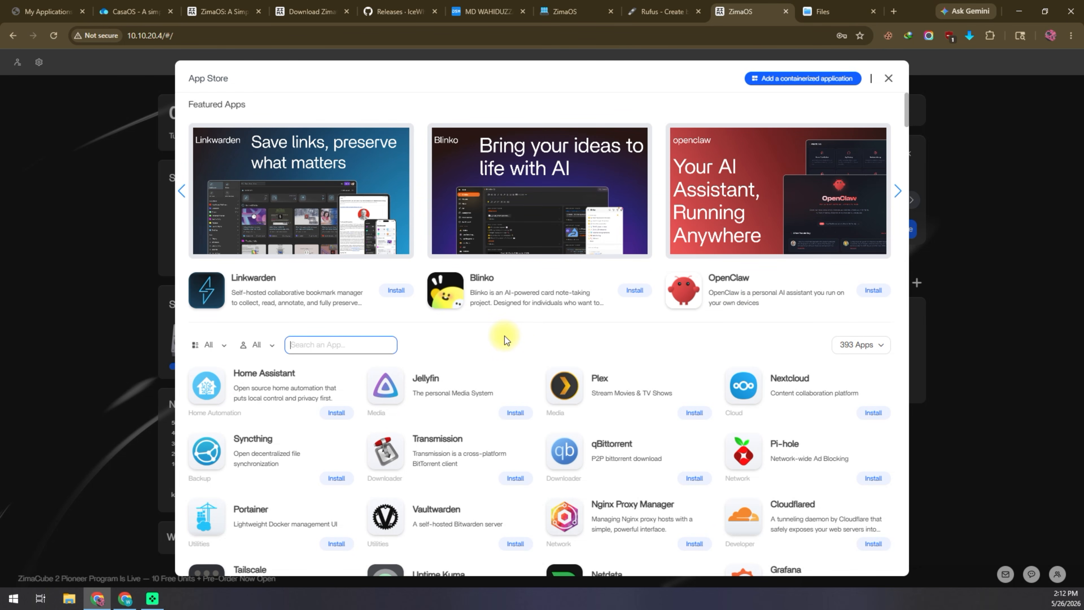
pyautogui.scroll(-5, 504, 341)
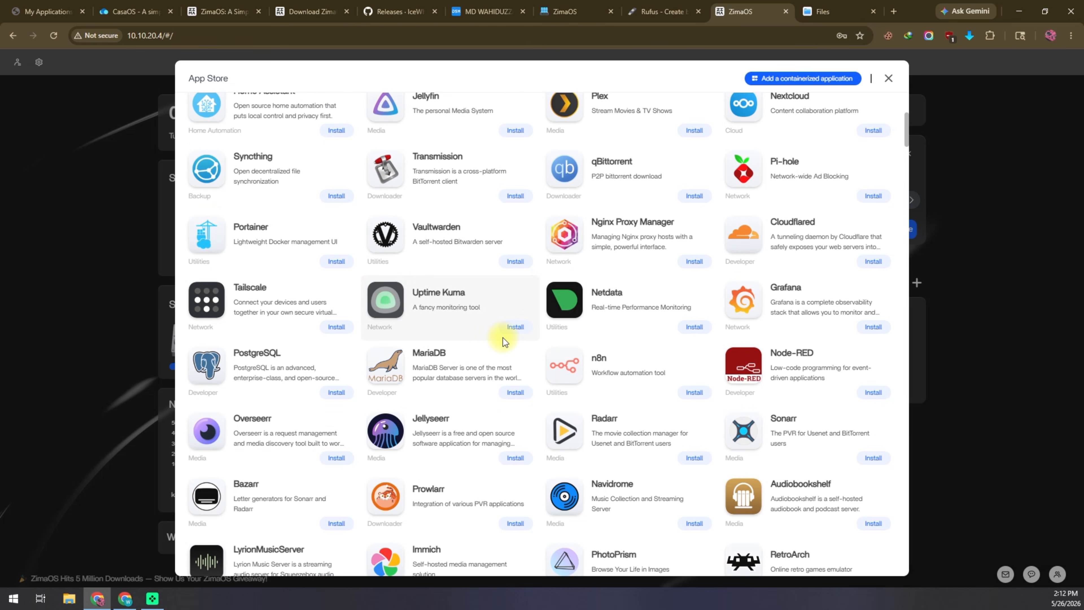
pyautogui.scroll(-10, 503, 338)
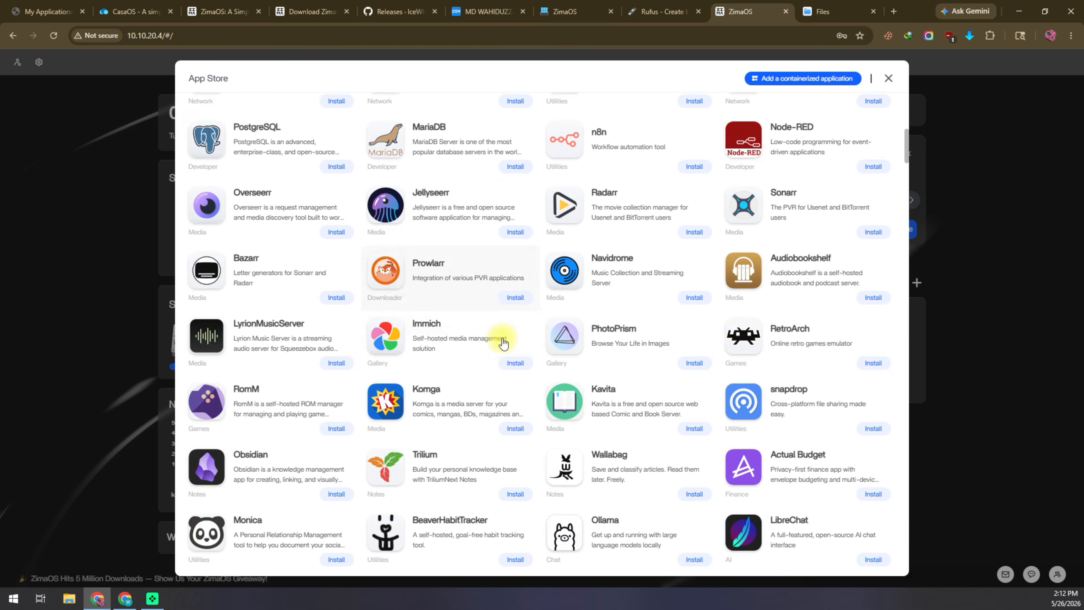
pyautogui.scroll(-5, 503, 343)
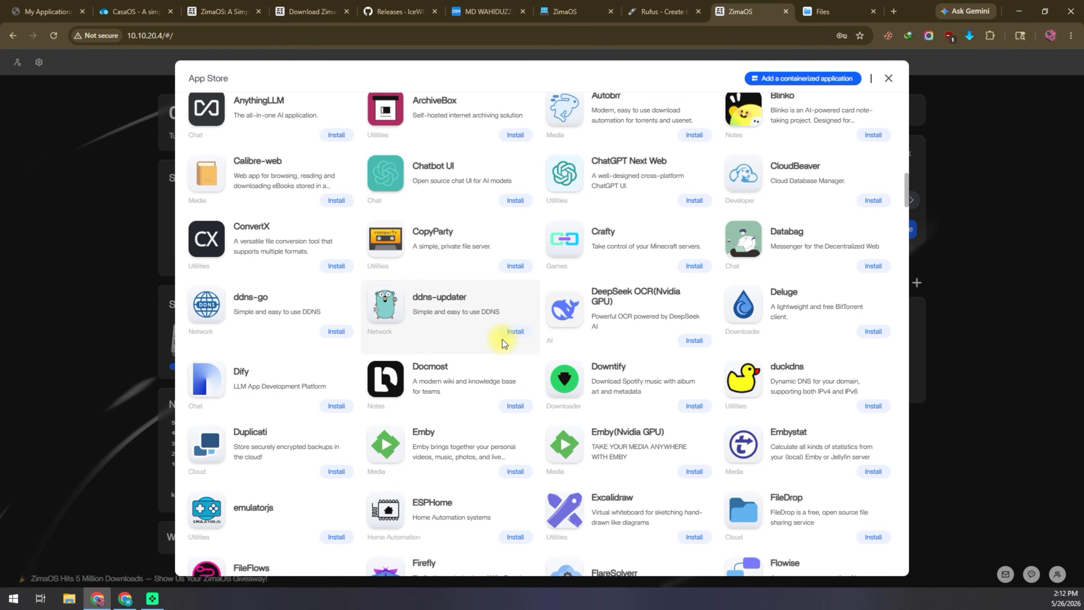
pyautogui.scroll(-6, 502, 338)
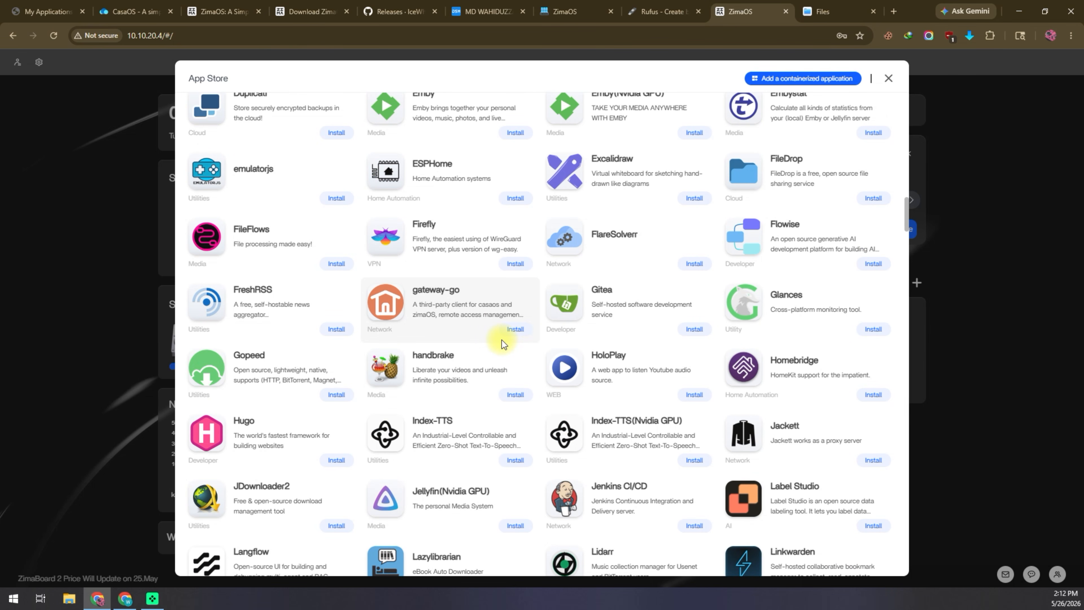
pyautogui.scroll(-5, 502, 340)
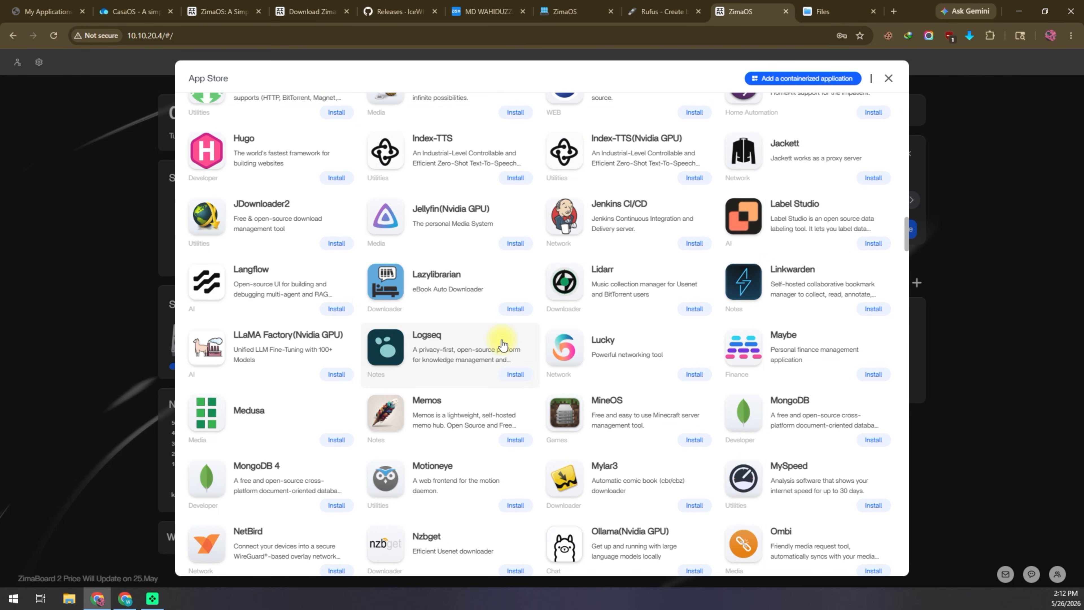
pyautogui.scroll(-5, 502, 344)
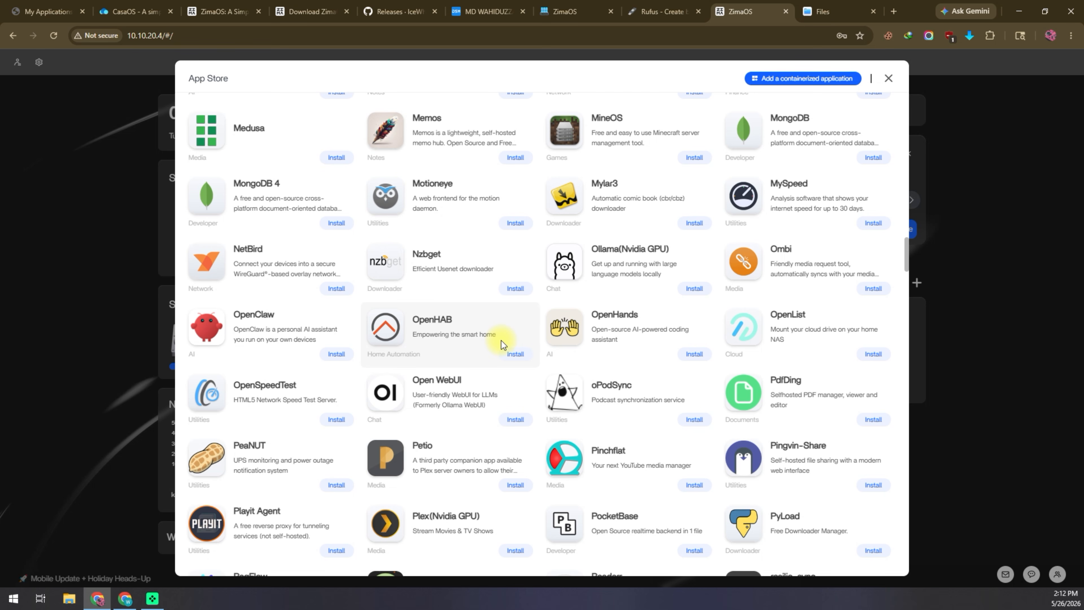
pyautogui.scroll(-5, 501, 341)
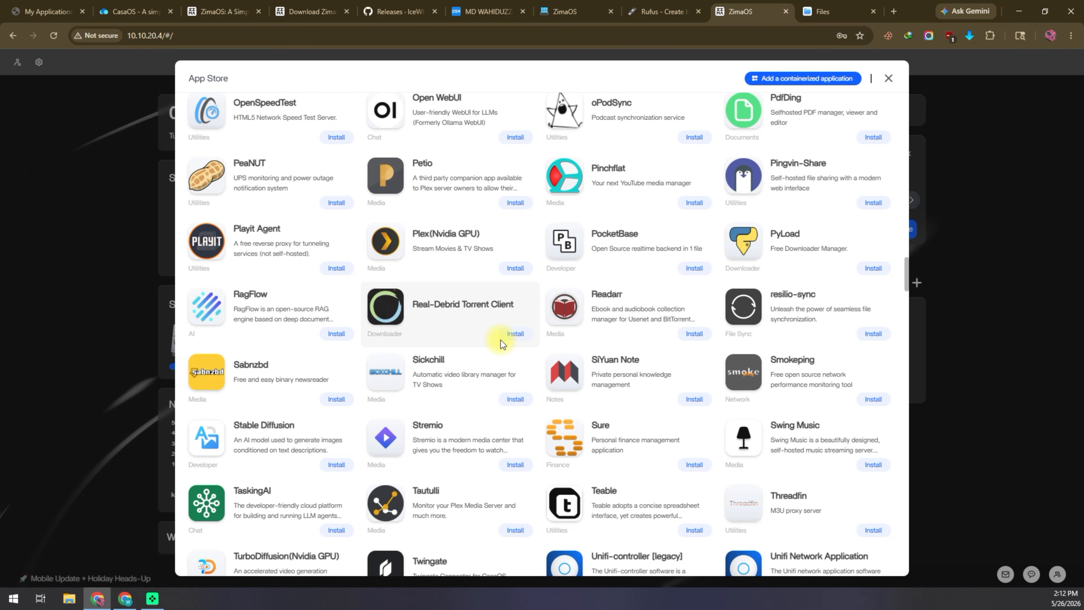
pyautogui.scroll(-12, 501, 340)
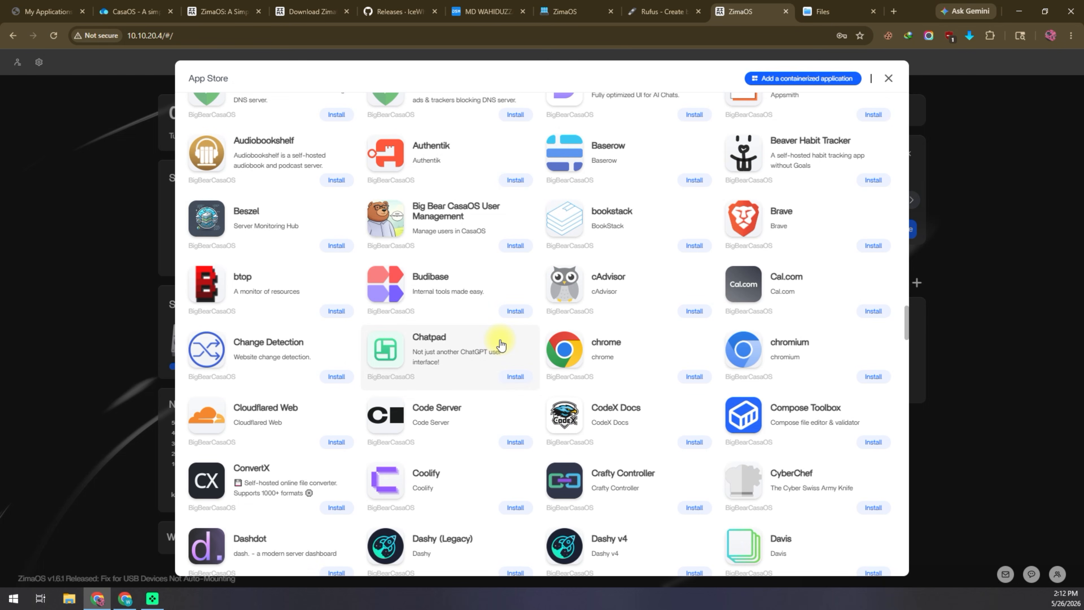
pyautogui.scroll(-4, 500, 344)
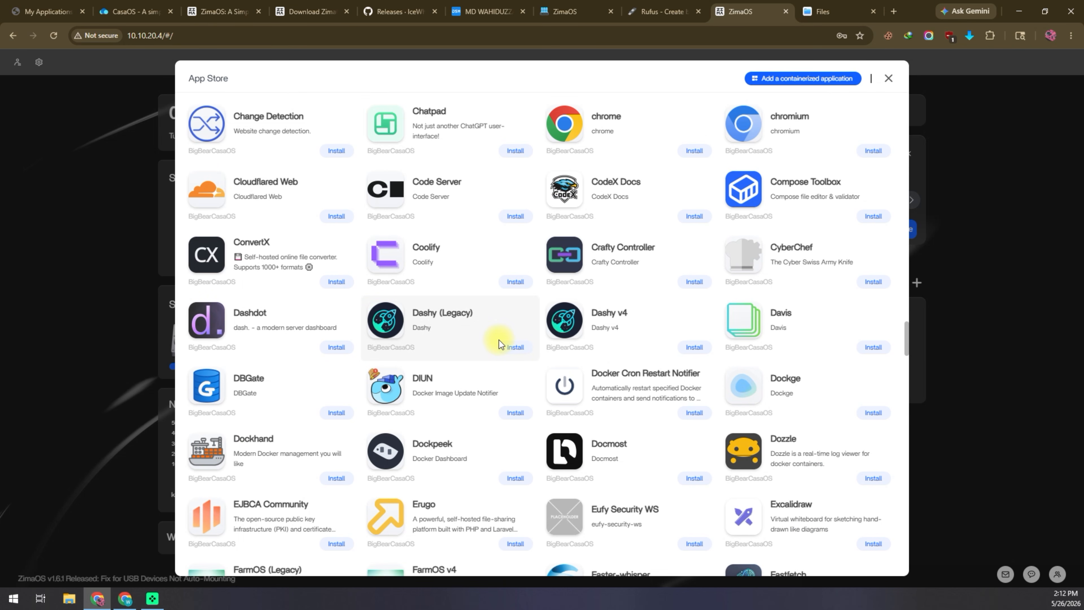
pyautogui.scroll(-5, 498, 340)
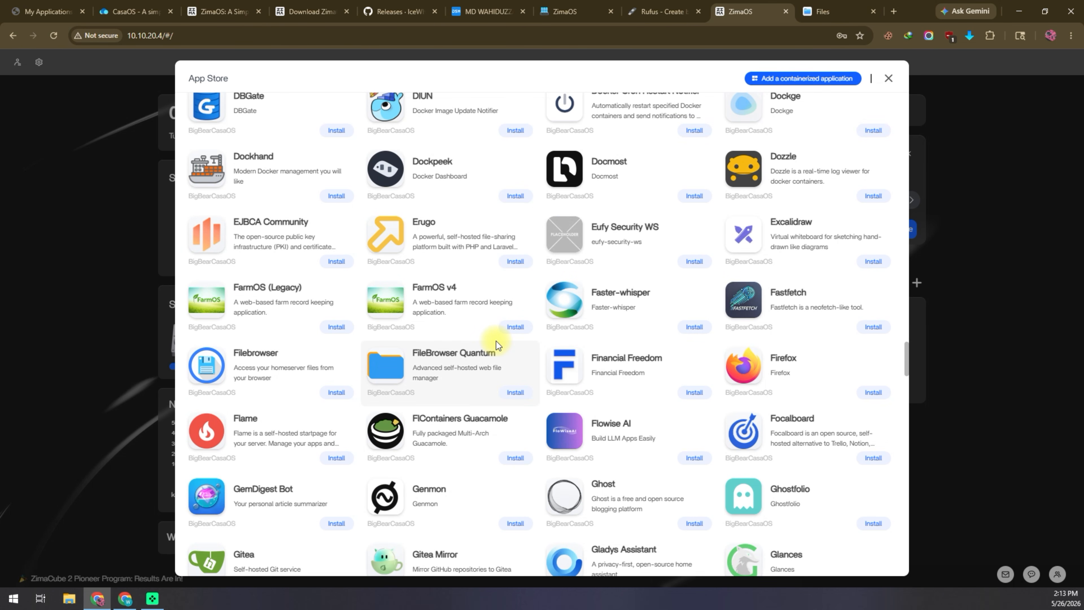
pyautogui.scroll(-5, 496, 340)
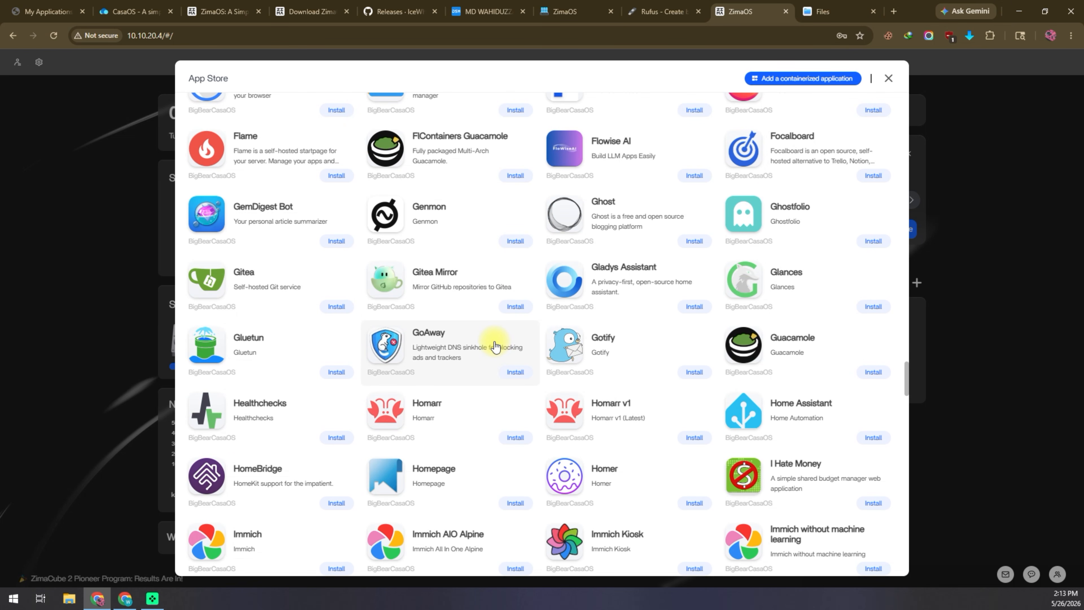
pyautogui.scroll(-7, 495, 346)
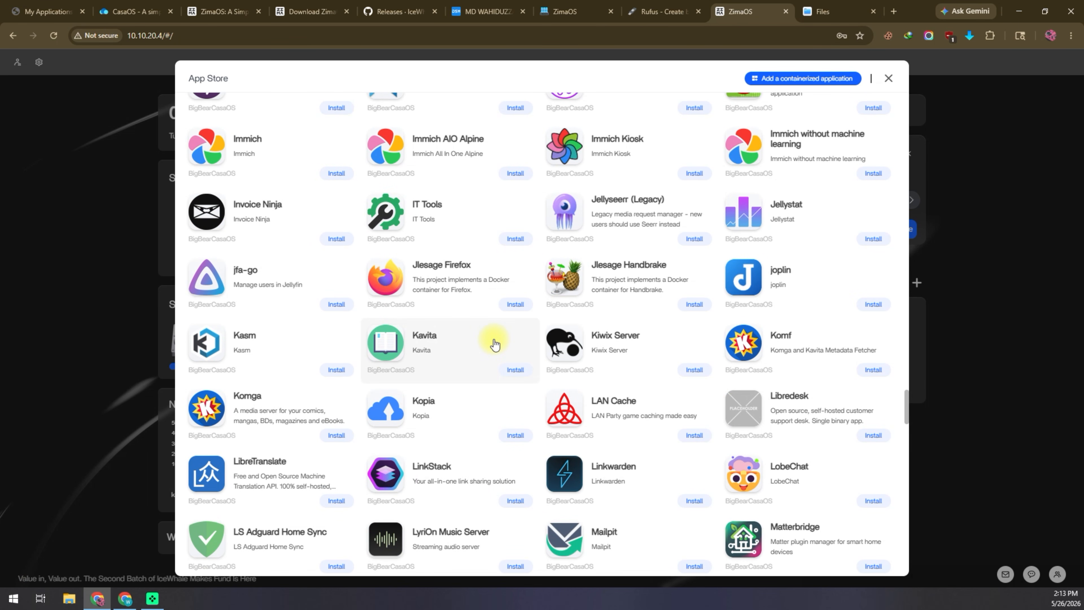
pyautogui.scroll(-7, 495, 344)
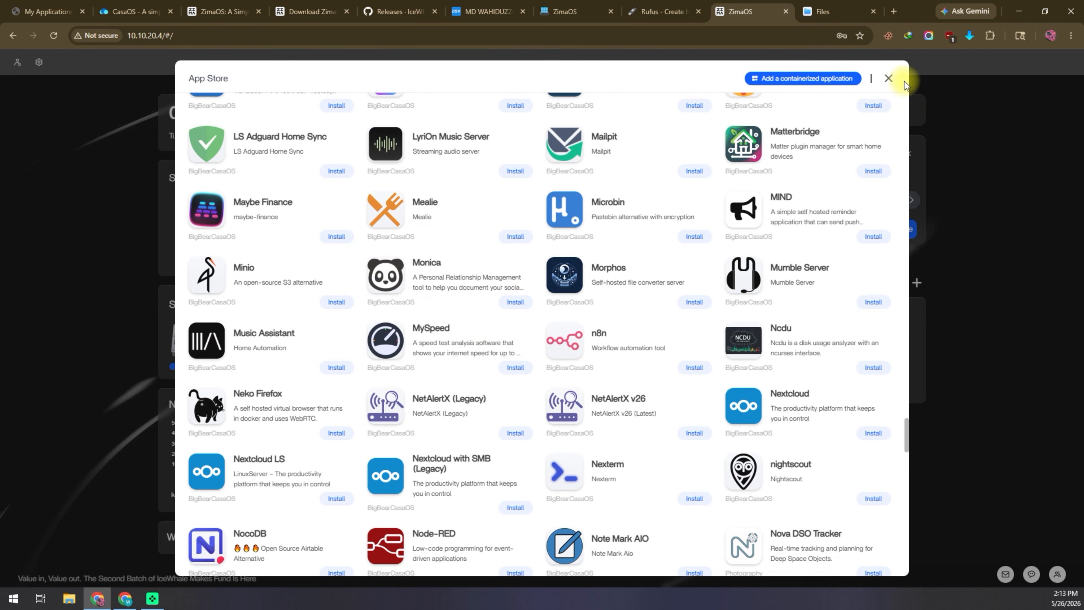
pyautogui.click(888, 78)
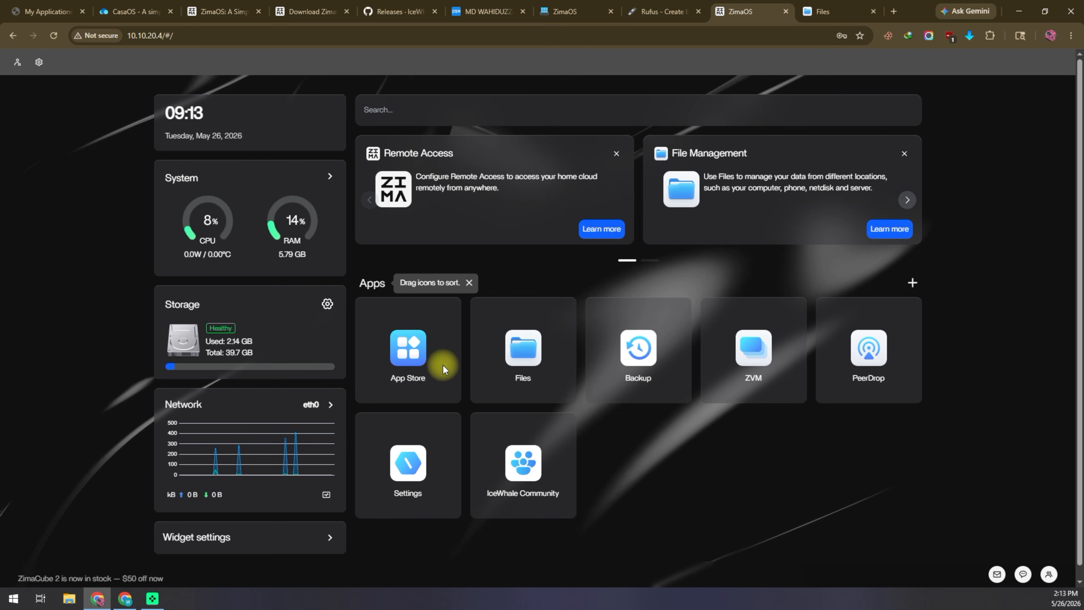
pyautogui.click(416, 363)
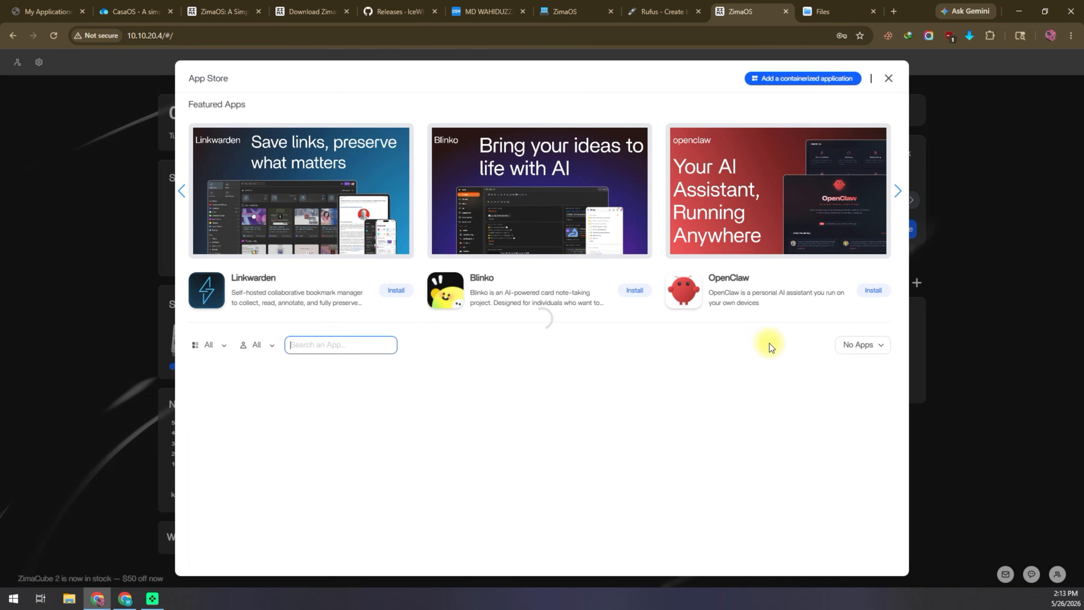
pyautogui.scroll(-3, 571, 349)
pyautogui.click(776, 397)
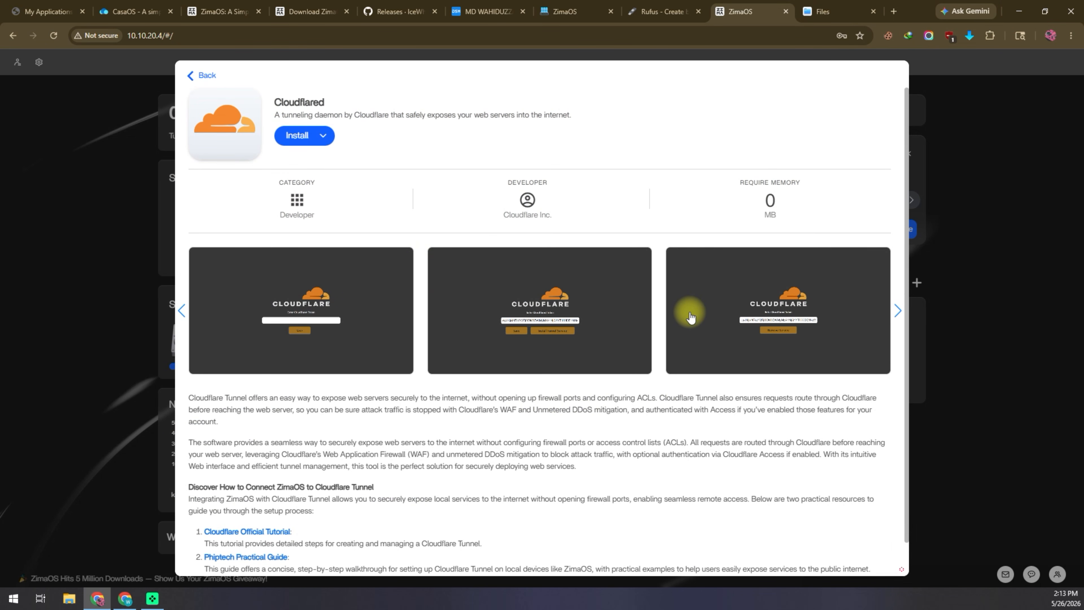
pyautogui.click(201, 75)
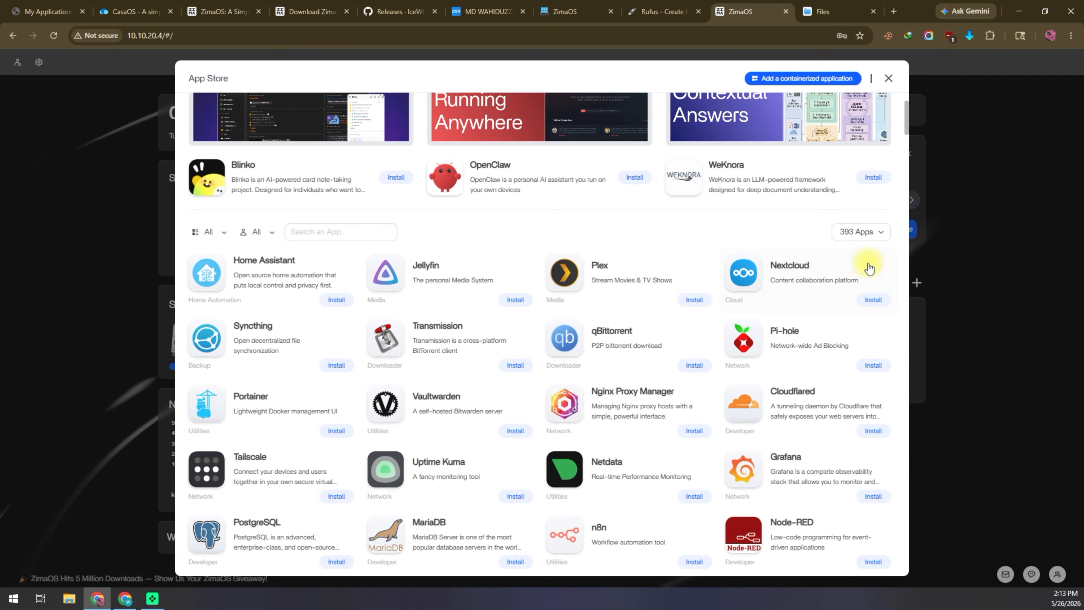
pyautogui.click(888, 78)
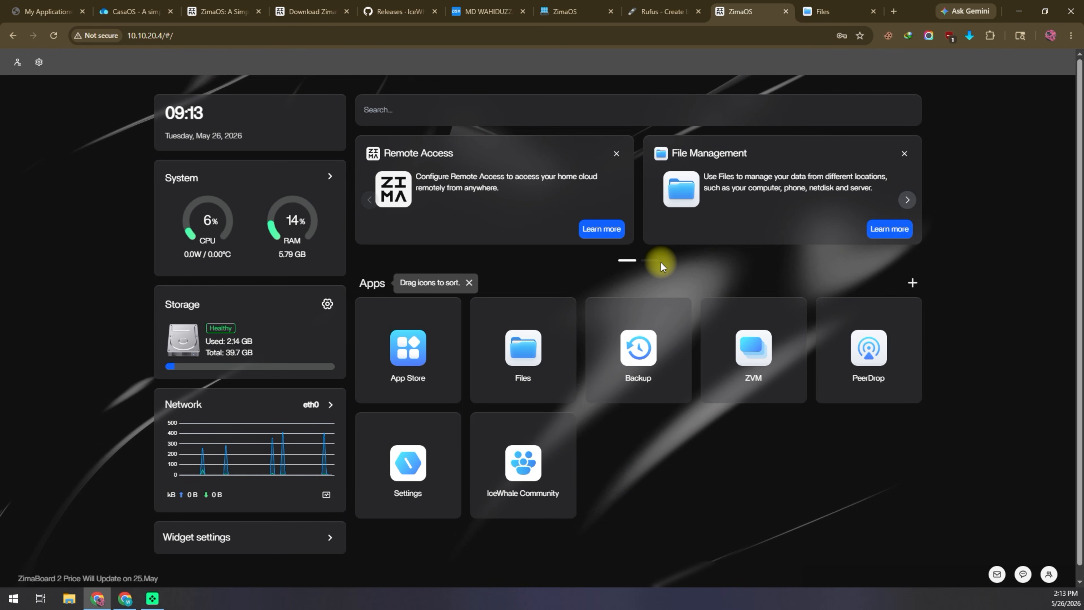
# Step: Expand the widget visibility toggles and dismiss the Remote Access and Build data station promo cards
pyautogui.click(330, 538)
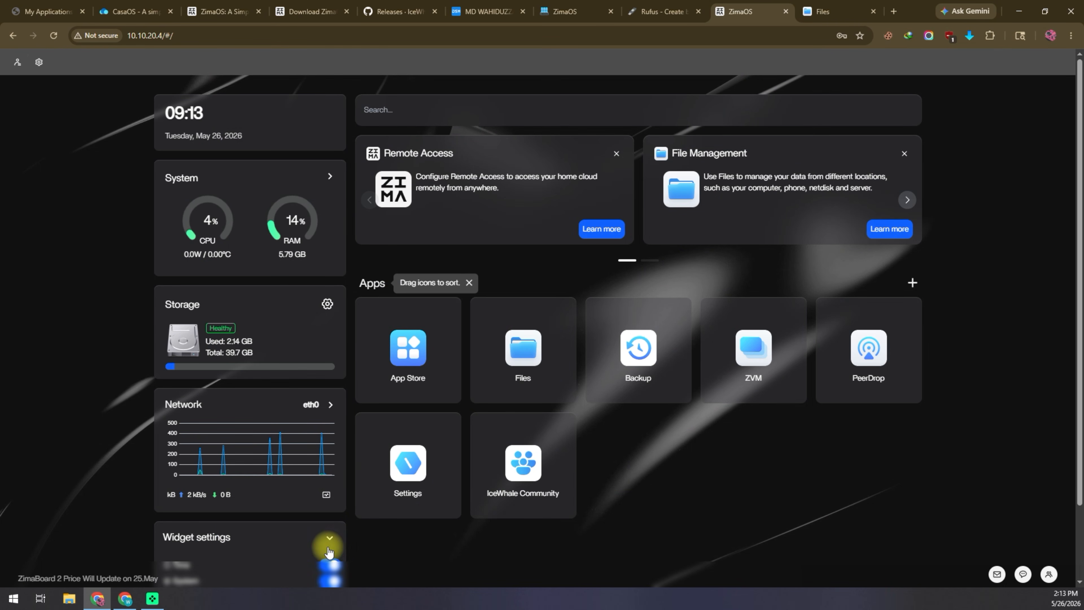
pyautogui.scroll(-3, 394, 523)
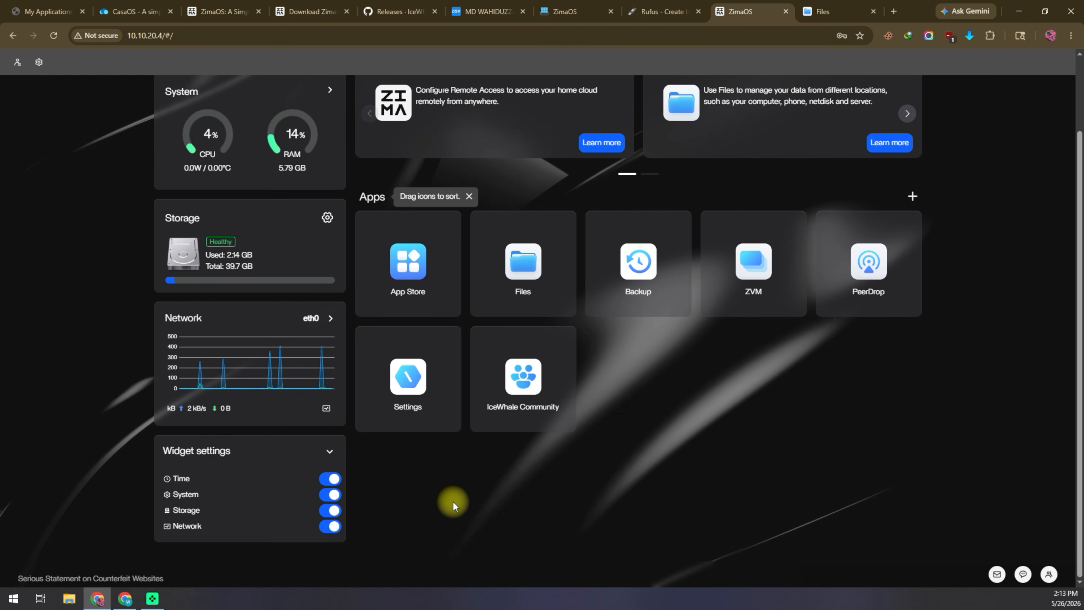
pyautogui.scroll(3, 454, 501)
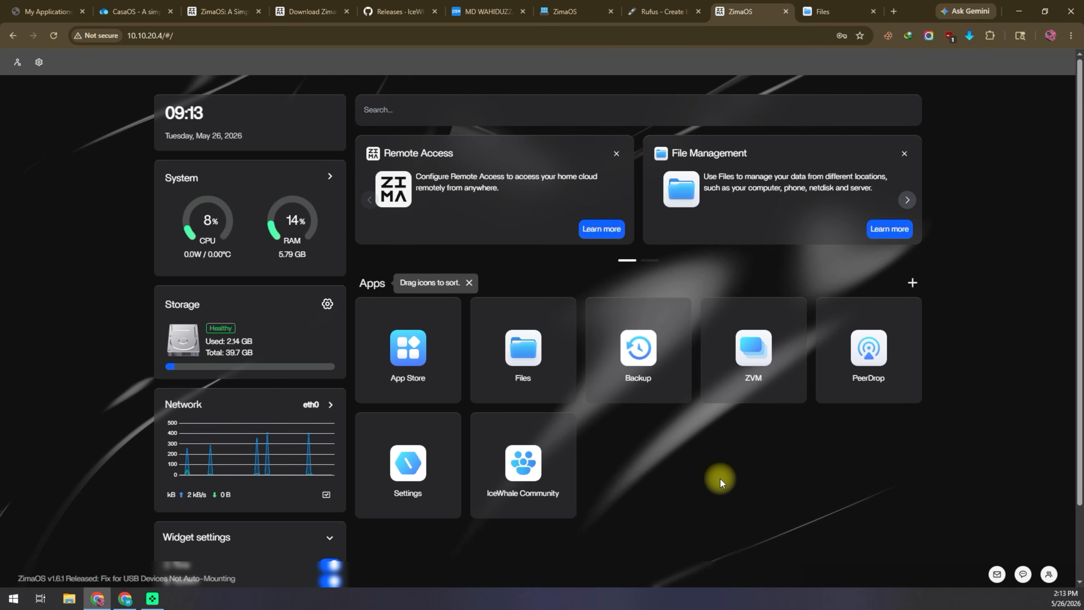
pyautogui.click(616, 154)
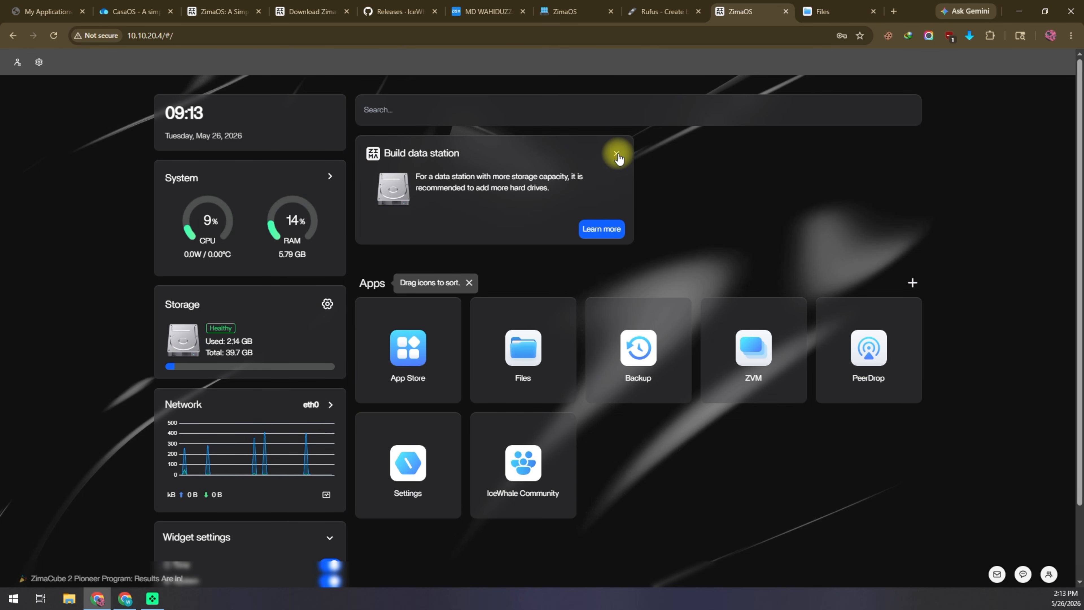
pyautogui.click(616, 154)
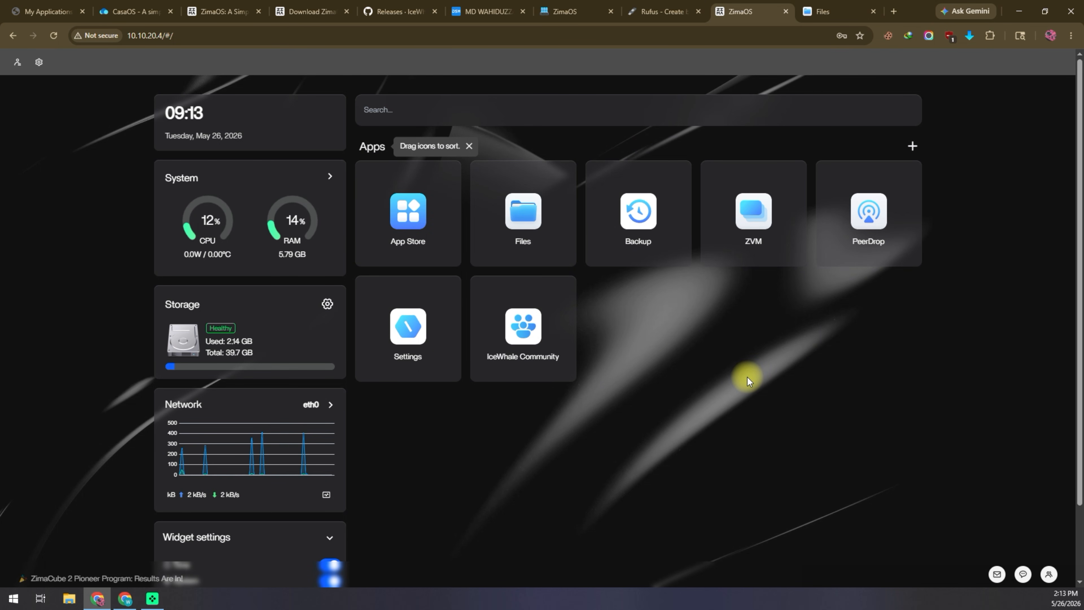